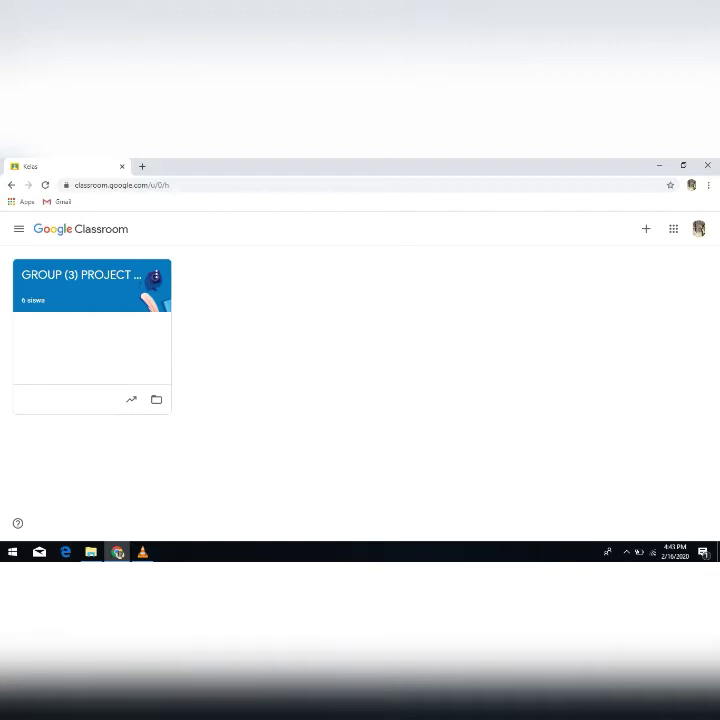
- Open the GROUP (3) PROJECT class, view its class code enlarged and close the code display
left_click(80, 275)
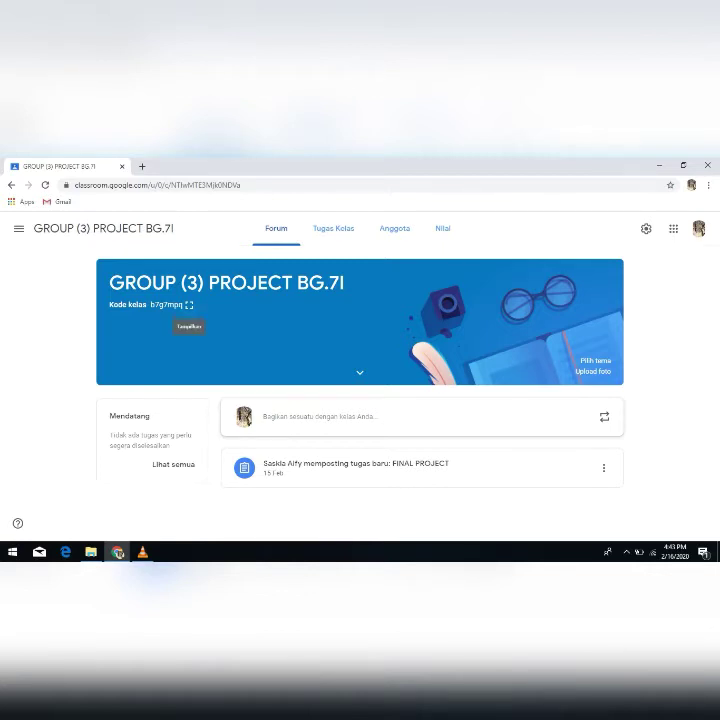
left_click(189, 304)
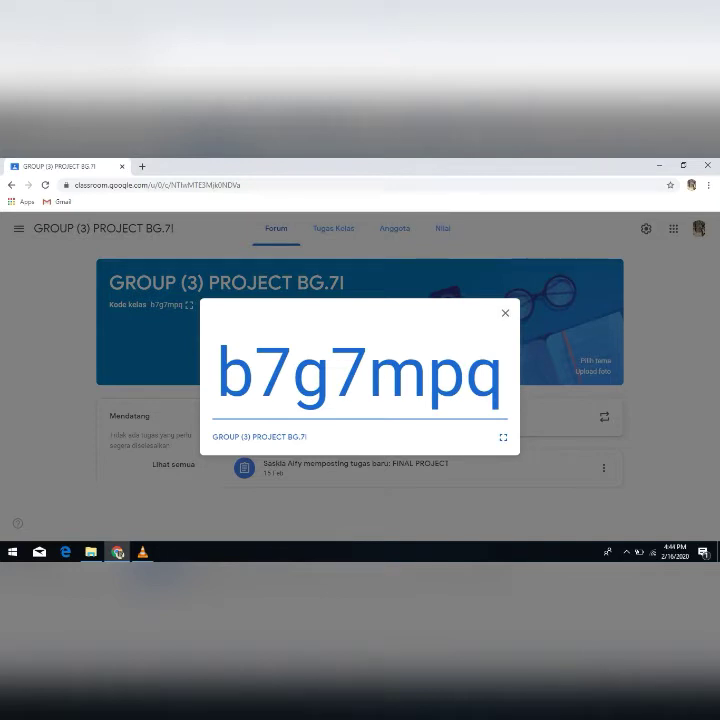
key("Escape")
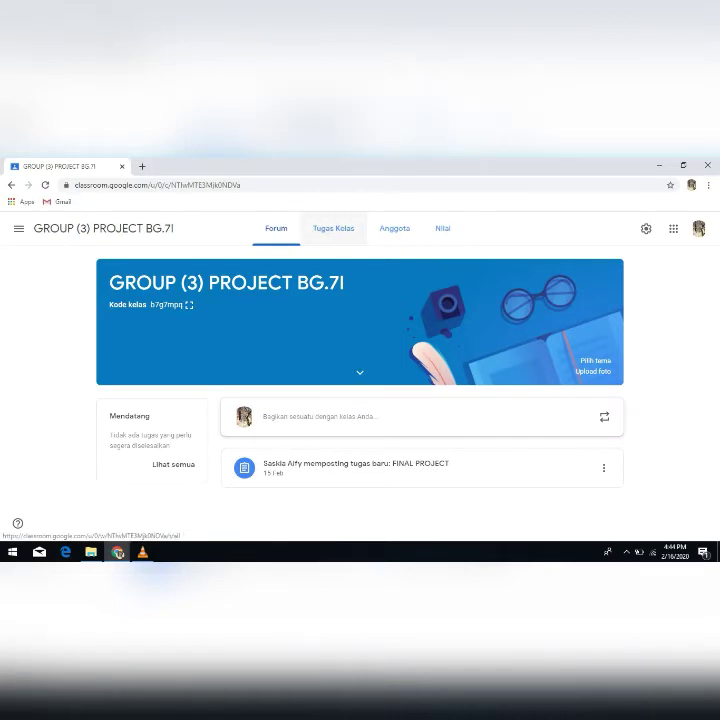
- Look through the class's classwork, members and grades pages, and review the full list of teachers and students
left_click(333, 228)
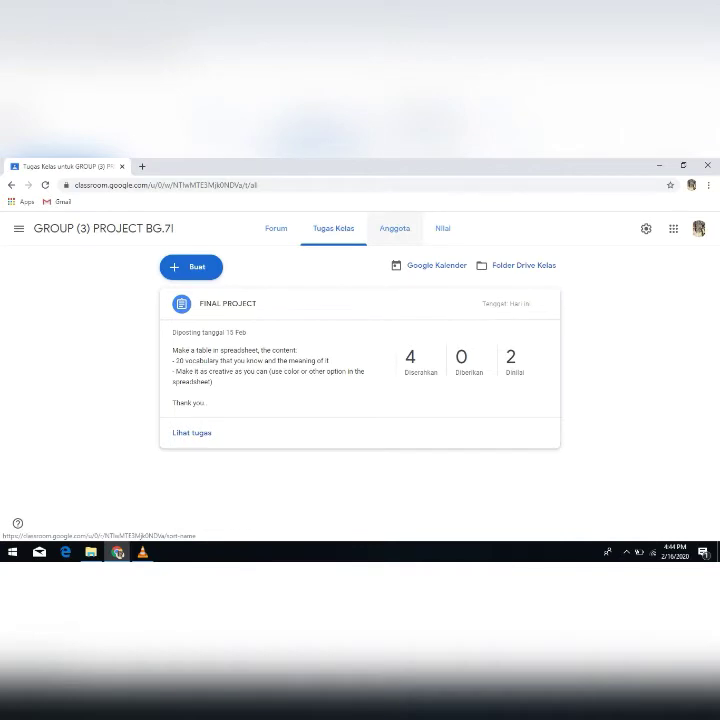
left_click(394, 228)
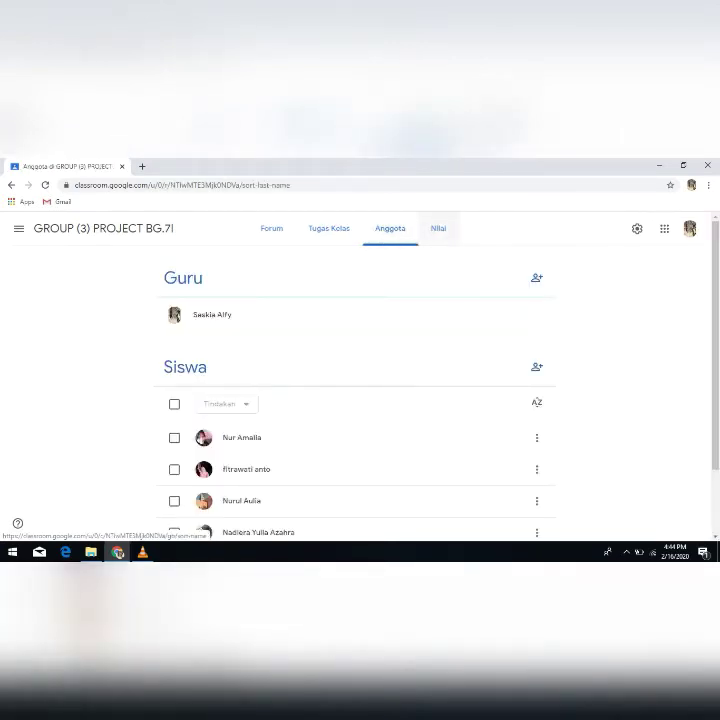
left_click(438, 228)
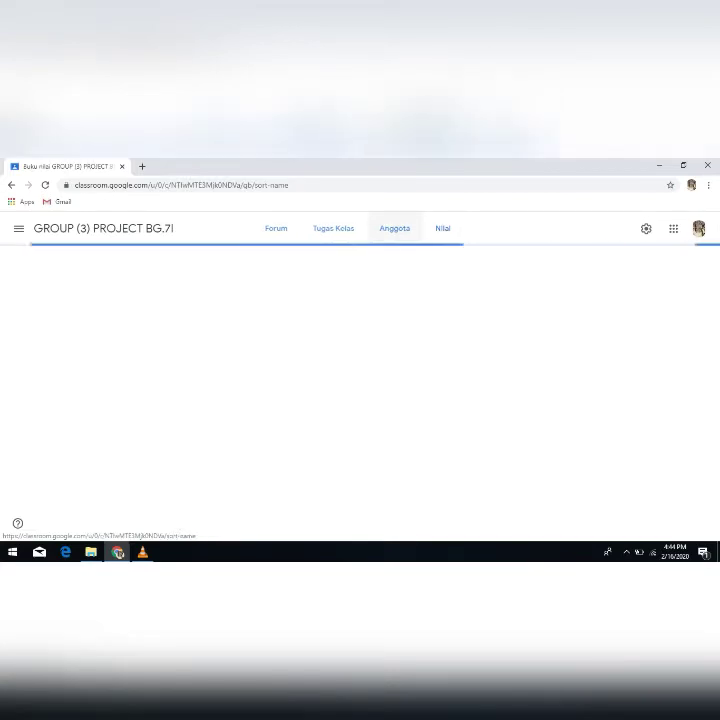
left_click(394, 228)
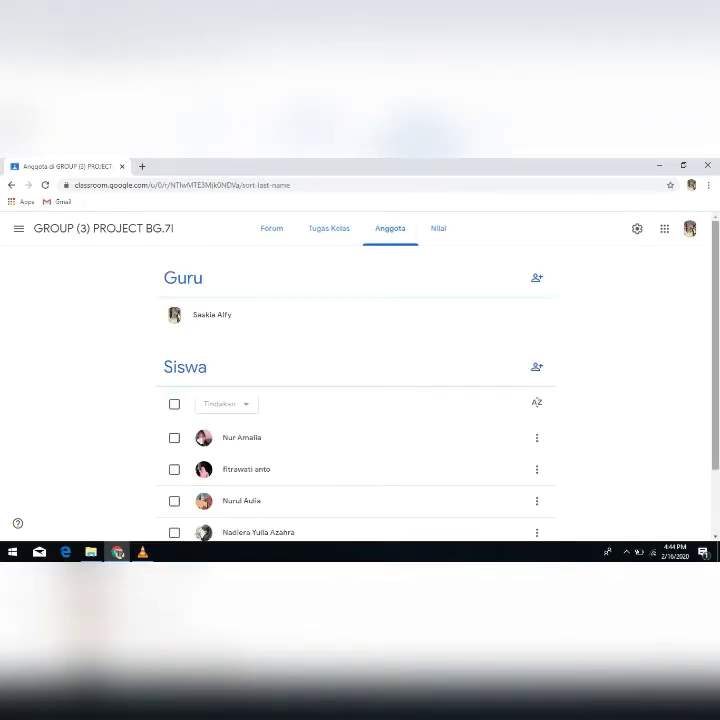
scroll(360, 400, "down", 2)
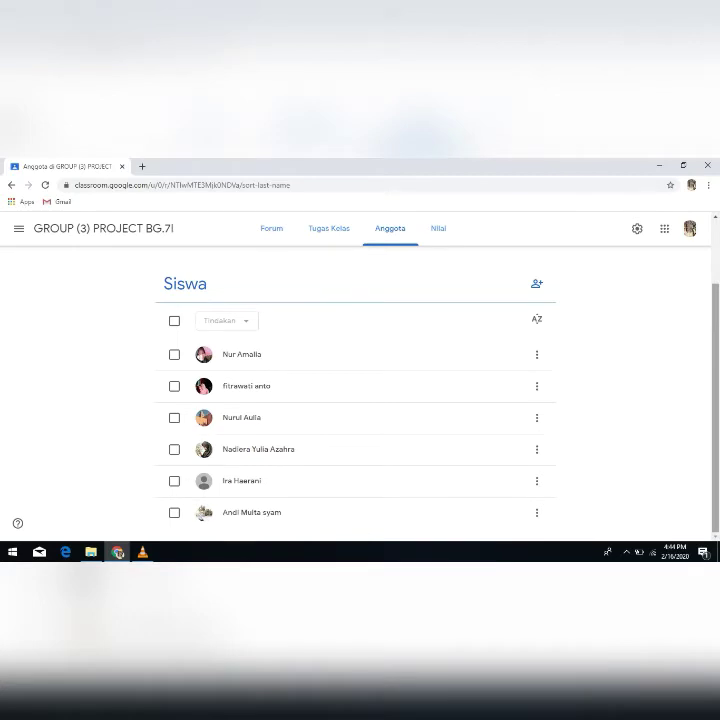
scroll(360, 400, "up", 2)
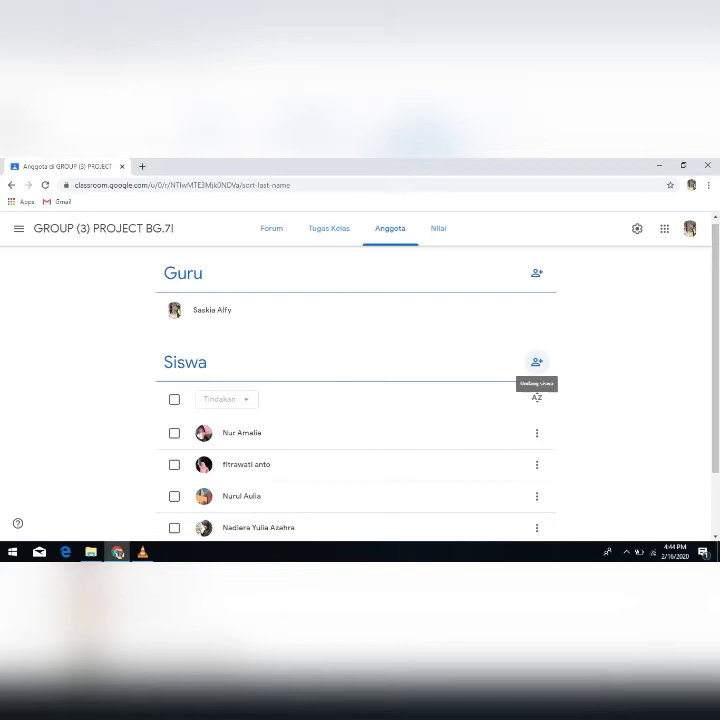
- Inspect the student and teacher invitation forms, trying a student name search, and cancel both without inviting anyone
left_click(537, 362)
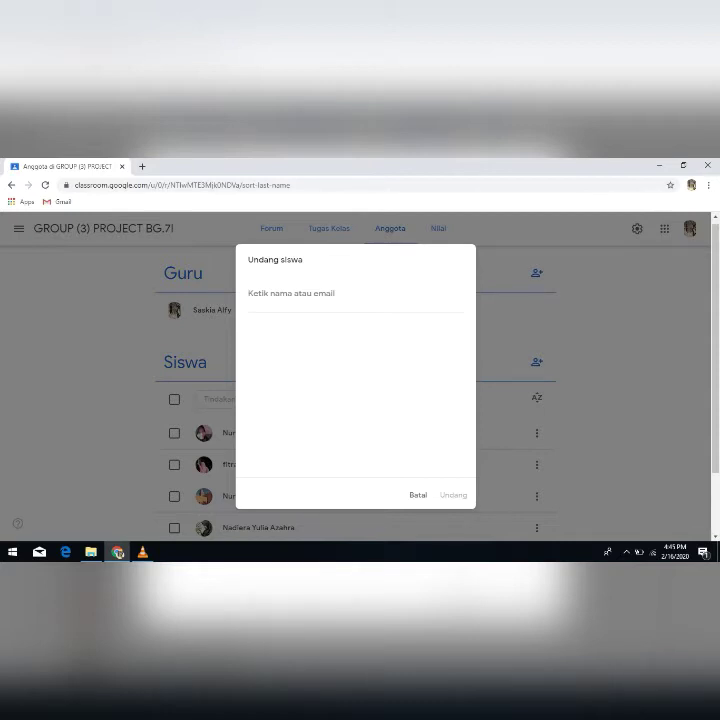
type("IR")
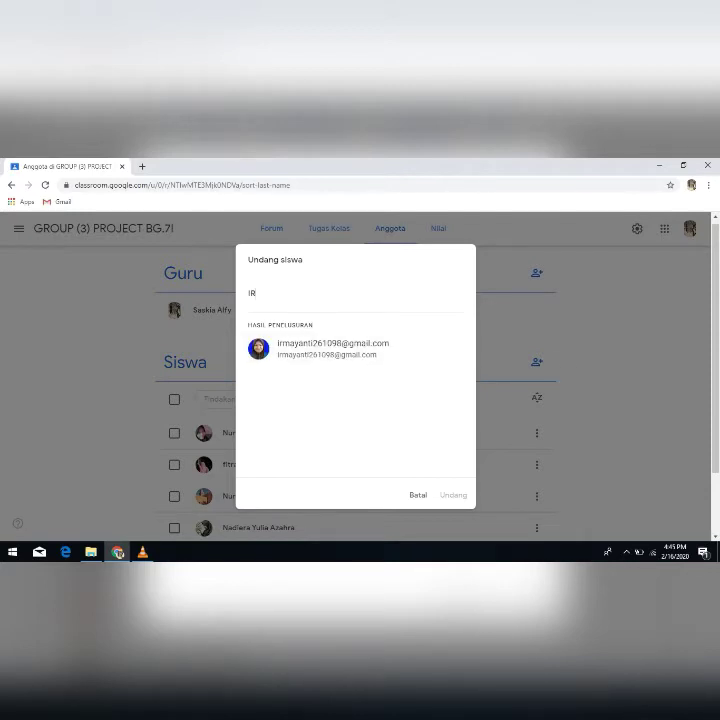
key("BackSpace")
key("BackSpace")
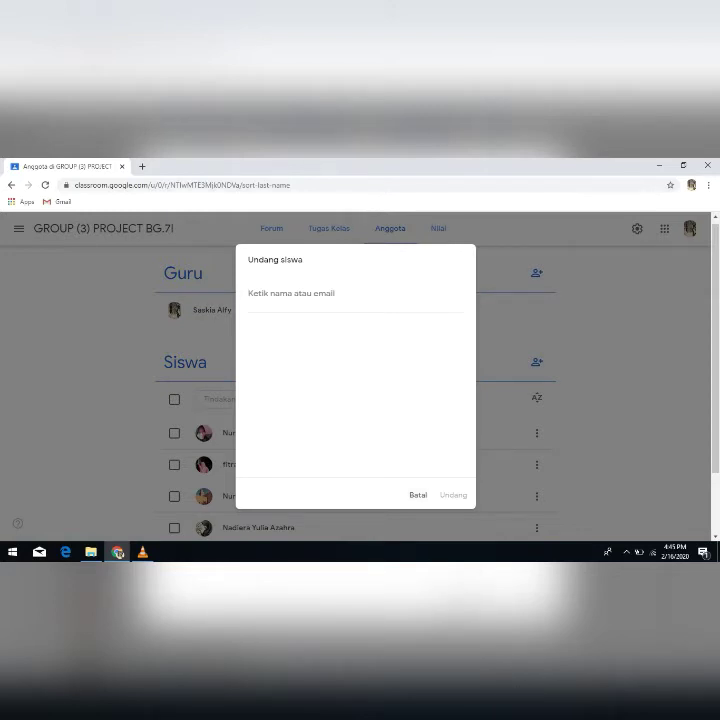
left_click(418, 494)
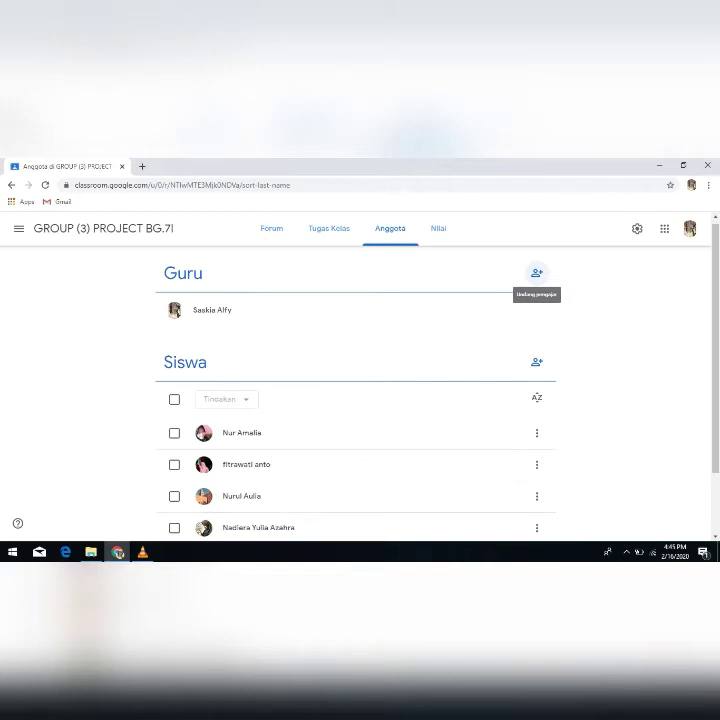
left_click(537, 272)
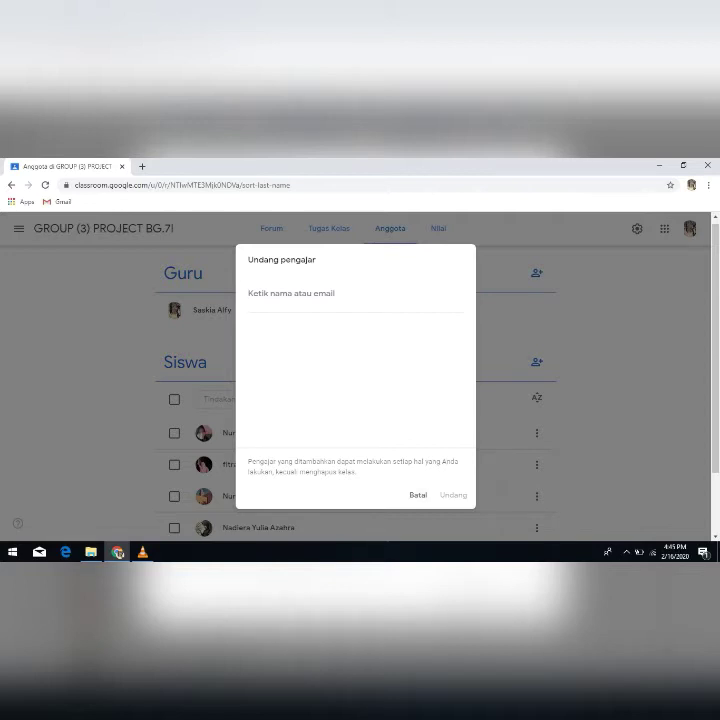
left_click(418, 494)
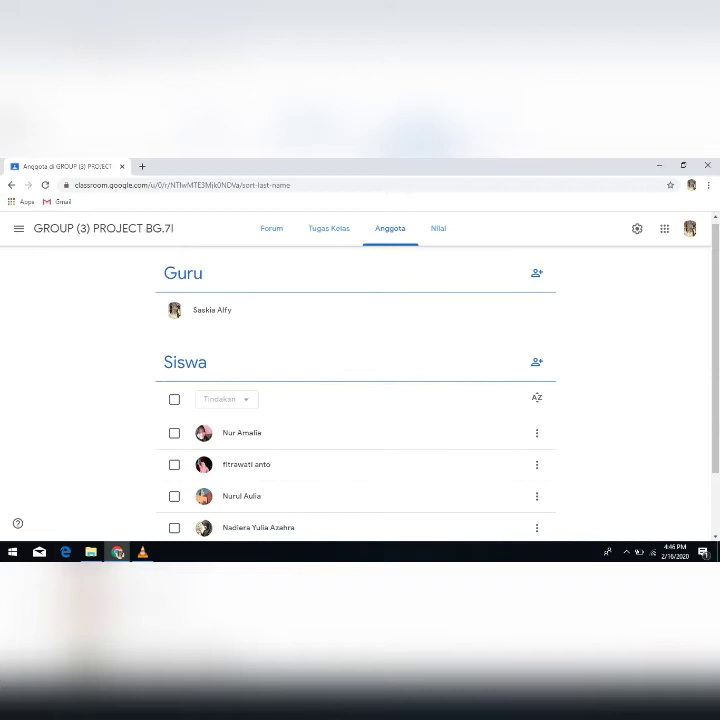
- Create a new assignment in the class's classwork with the title FINAL TASK
left_click(329, 228)
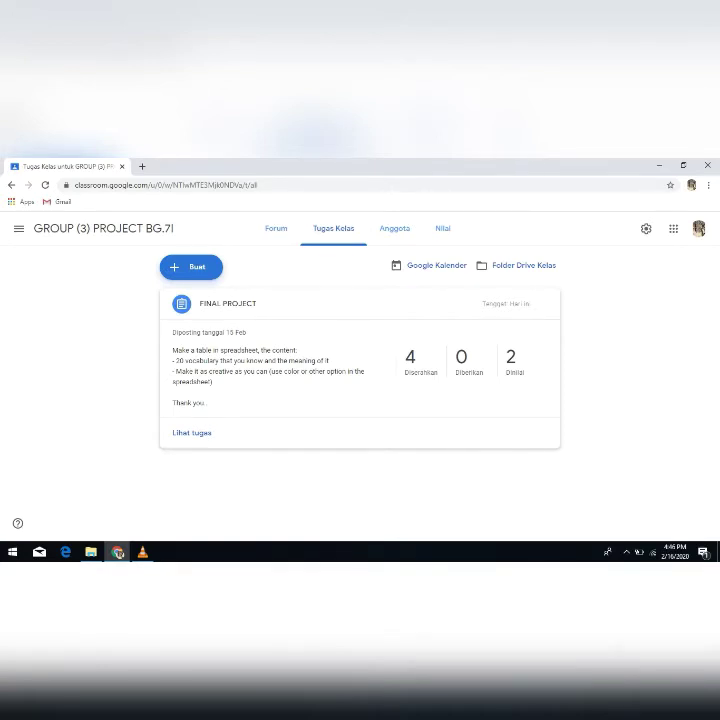
left_click(191, 267)
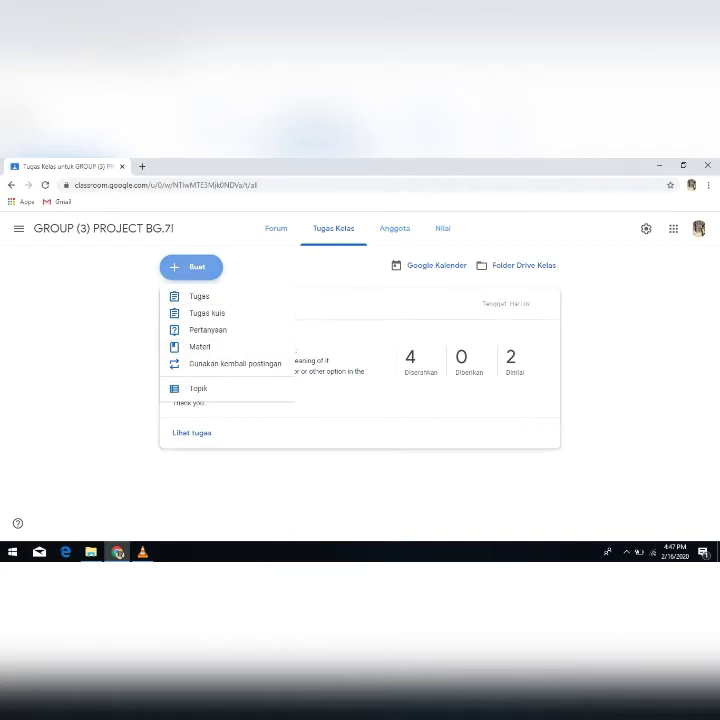
key("Escape")
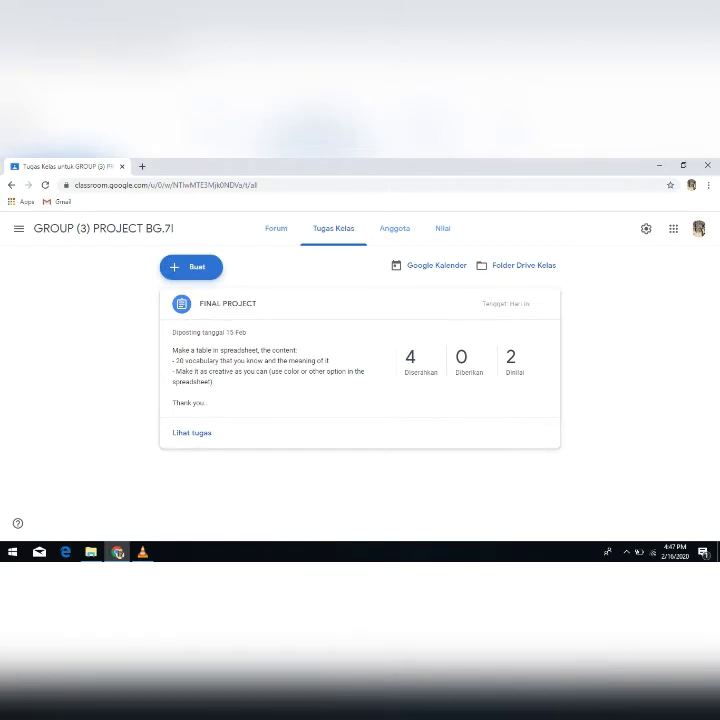
left_click(191, 267)
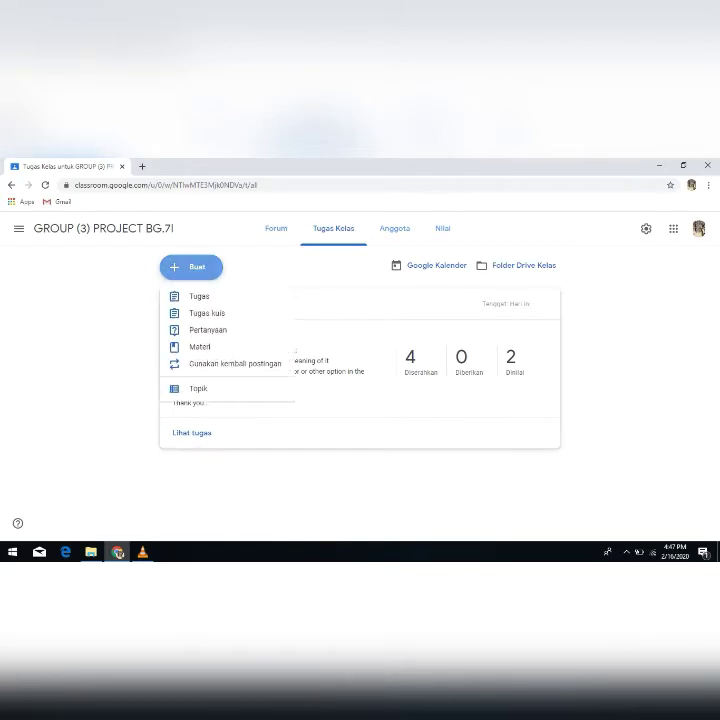
left_click(199, 296)
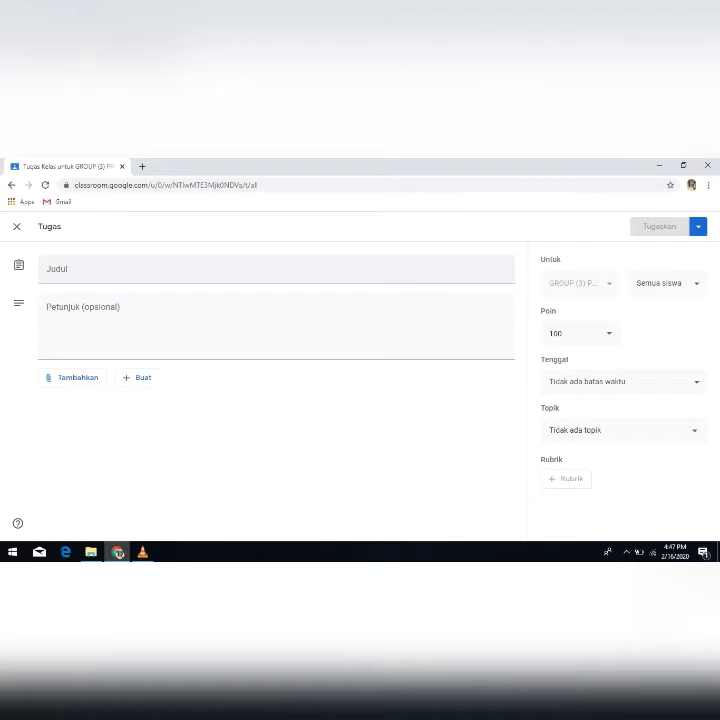
left_click(50, 270)
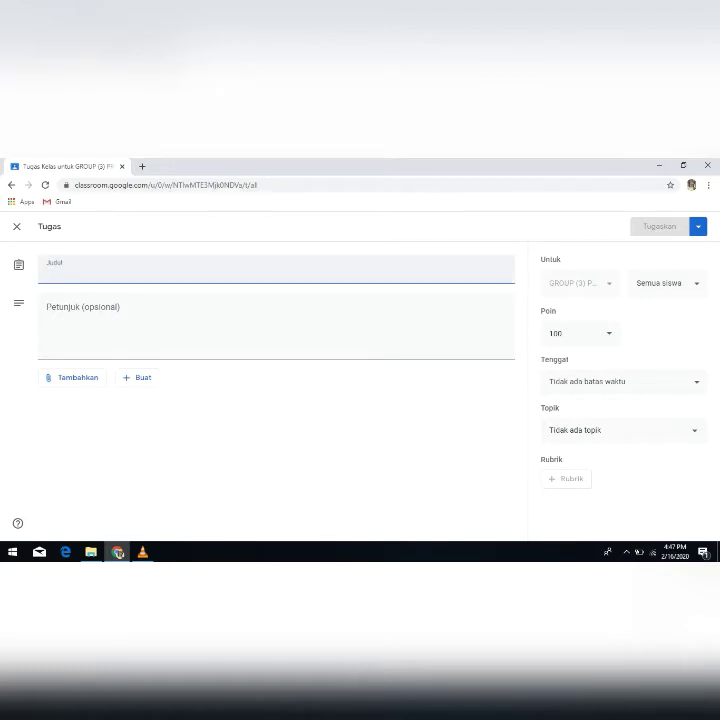
type("FINAL")
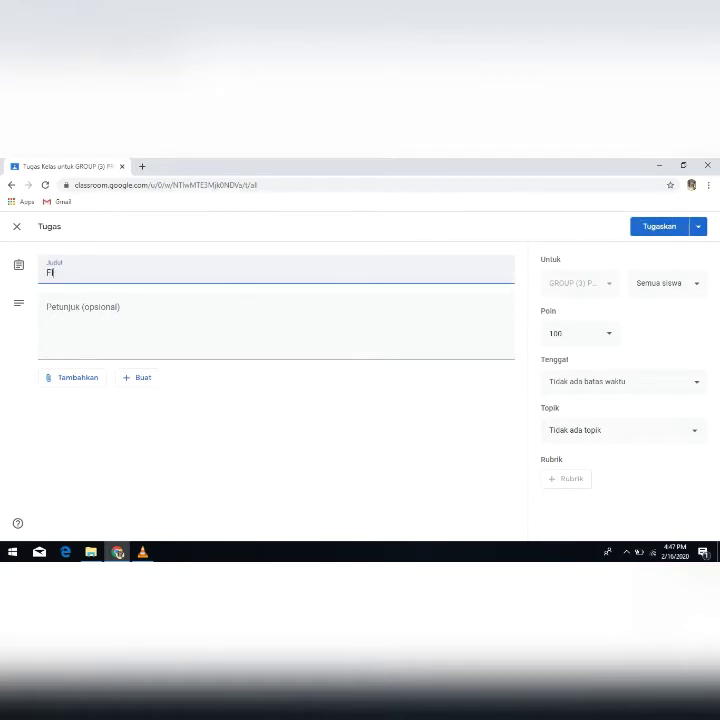
type(" TASK")
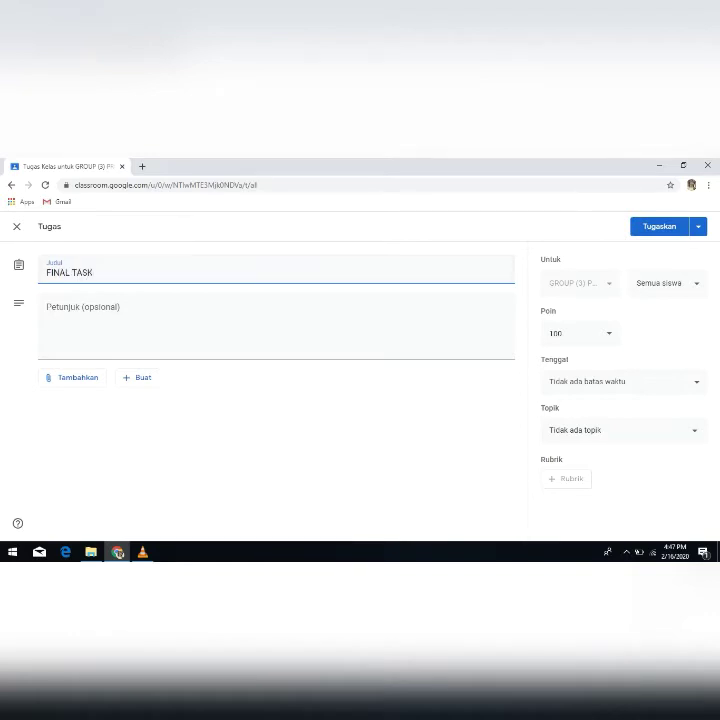
- Check the assignment's points and recipient options, keep all students selected, and close it as a draft
left_click(276, 326)
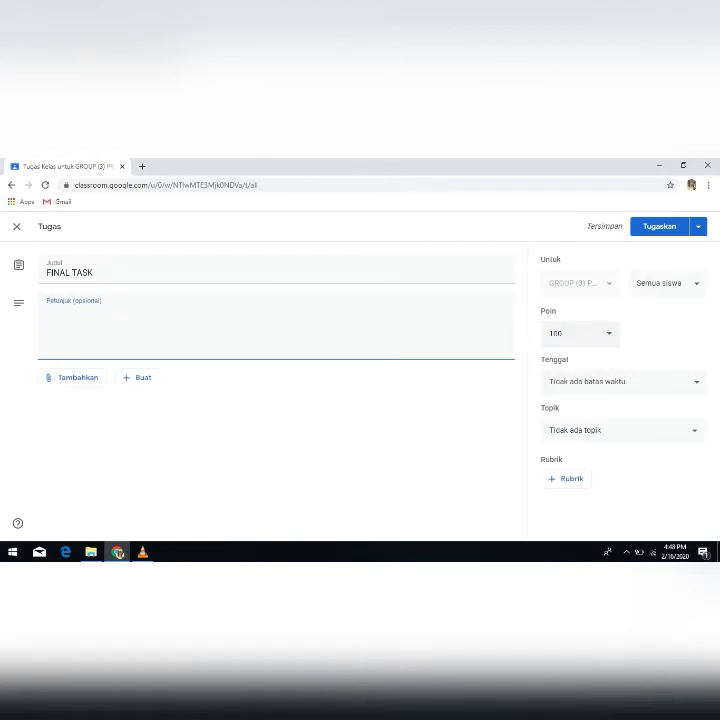
left_click(578, 333)
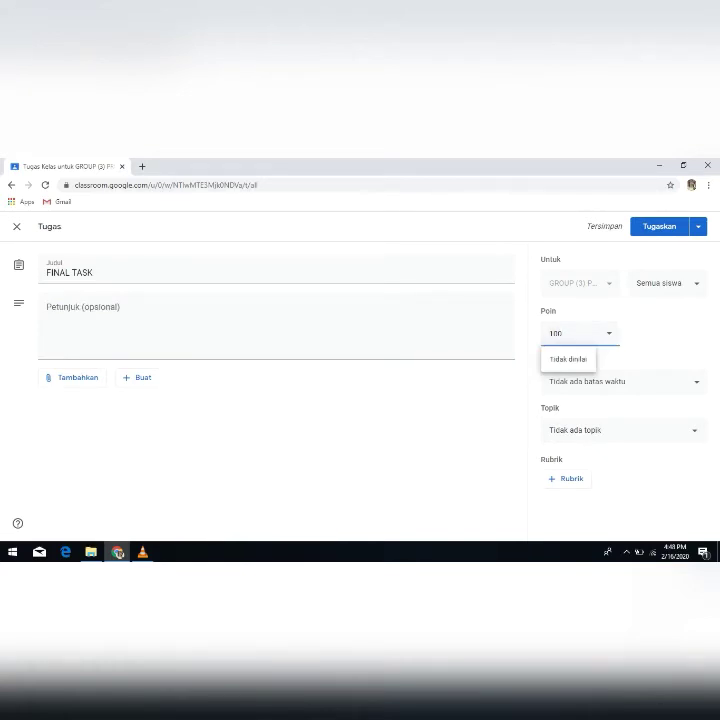
left_click(578, 333)
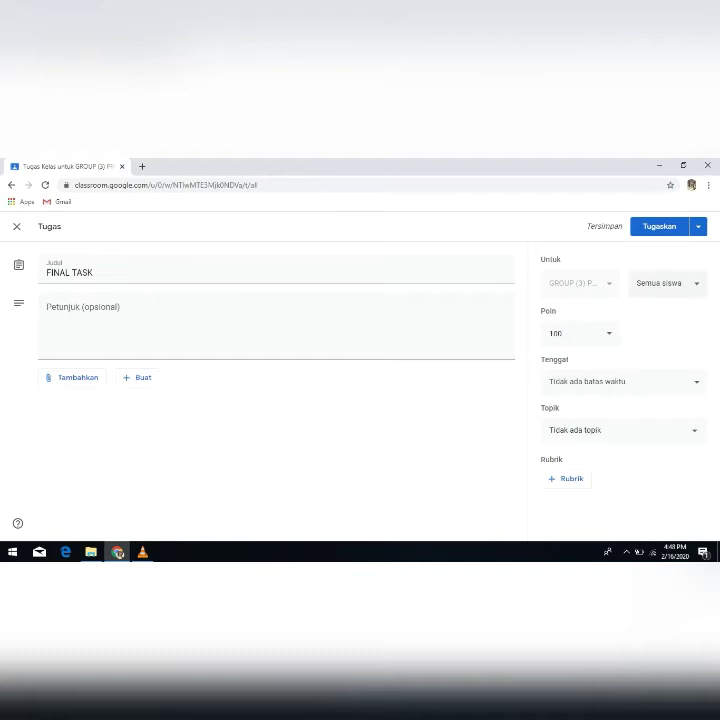
left_click(666, 283)
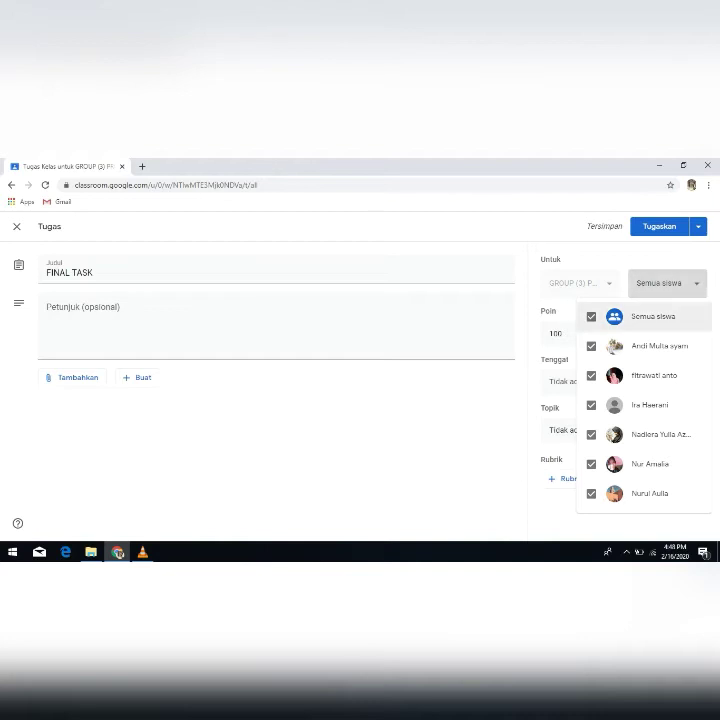
left_click(591, 316)
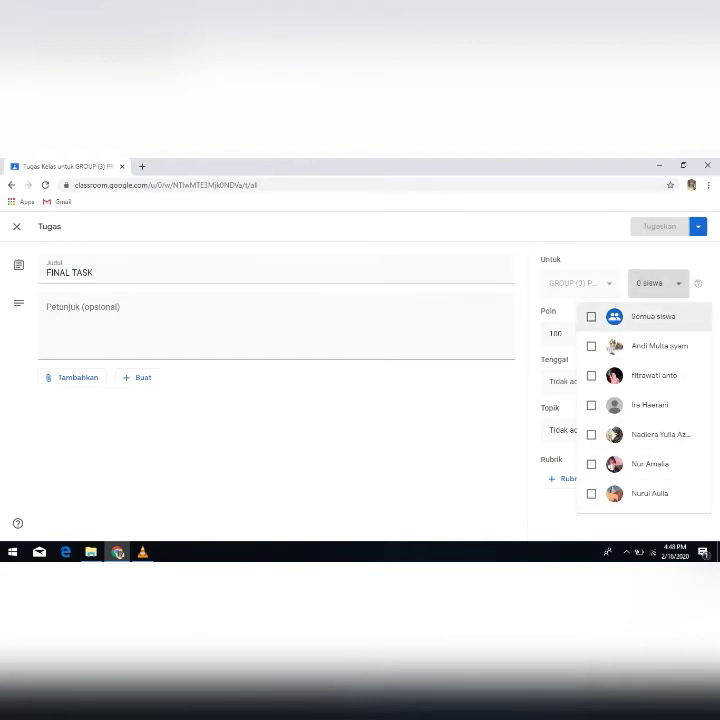
left_click(591, 316)
left_click(480, 430)
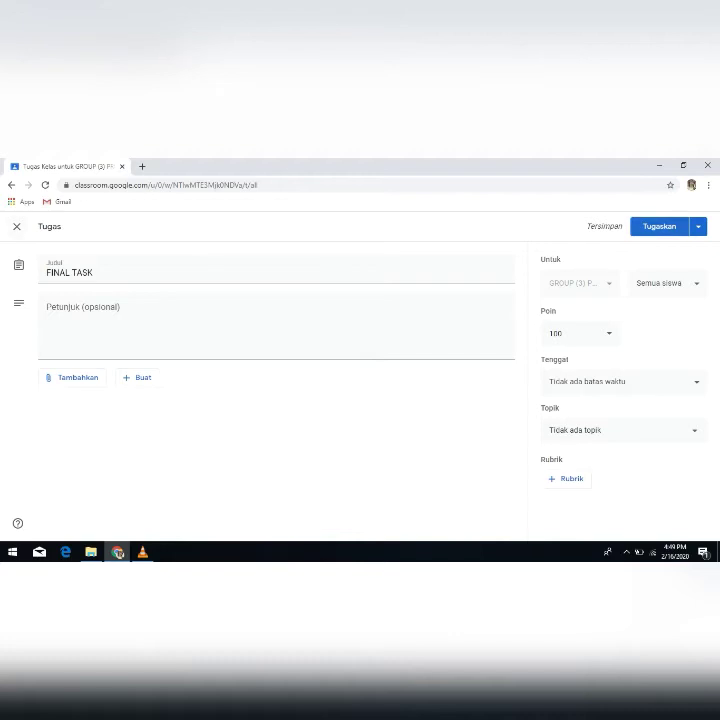
left_click(17, 227)
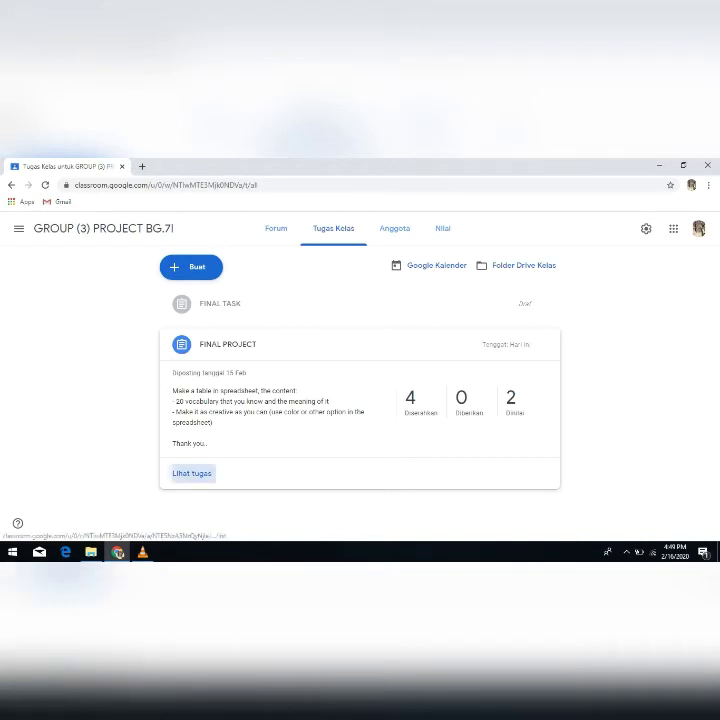
- Open the FINAL PROJECT assignment and review its instructions and all student submissions
left_click(192, 473)
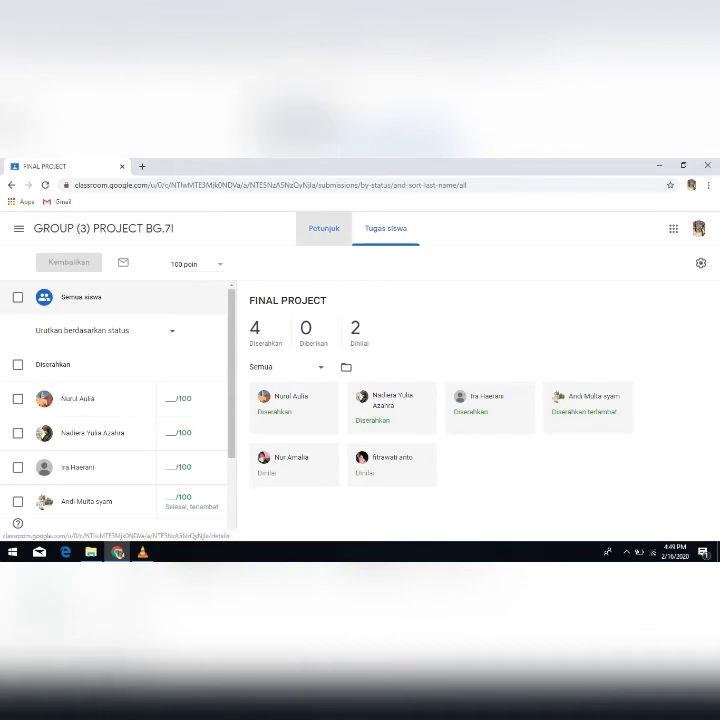
left_click(323, 228)
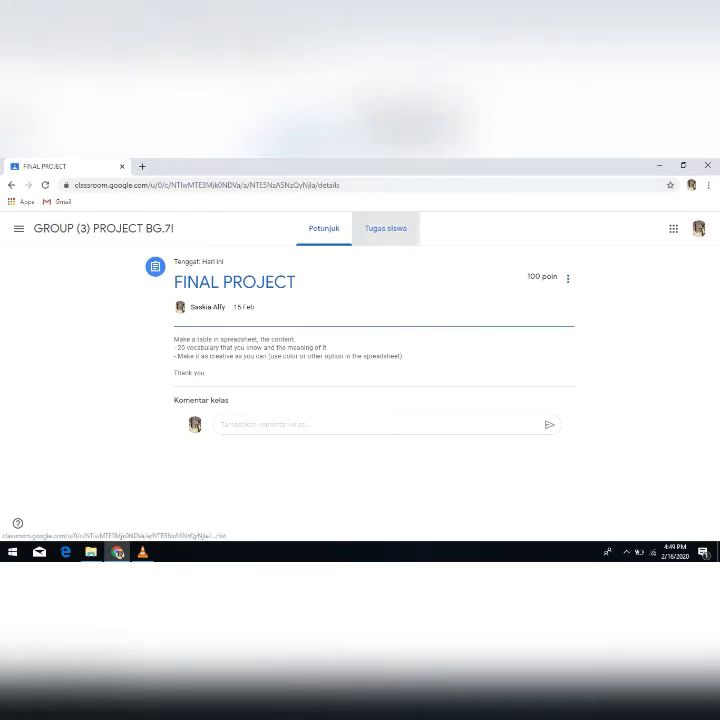
left_click(385, 228)
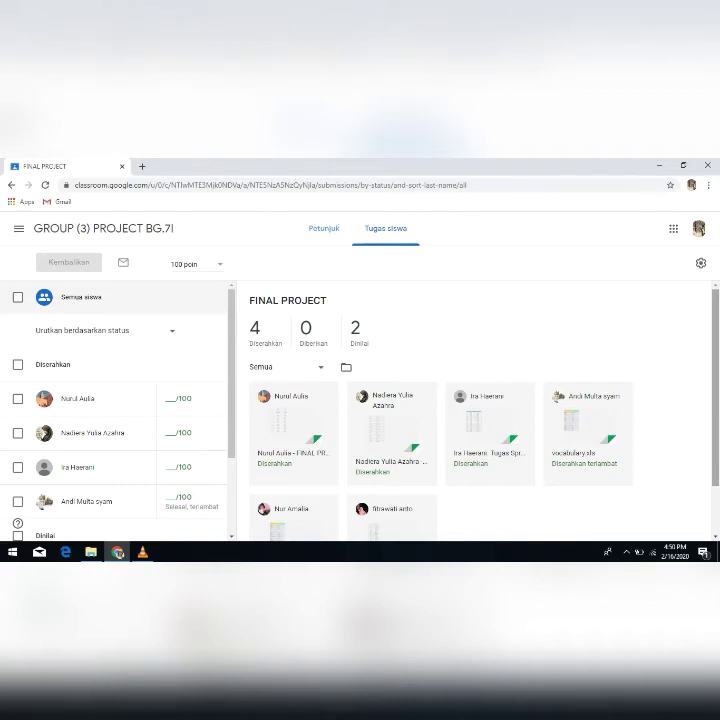
scroll(480, 410, "down", 2)
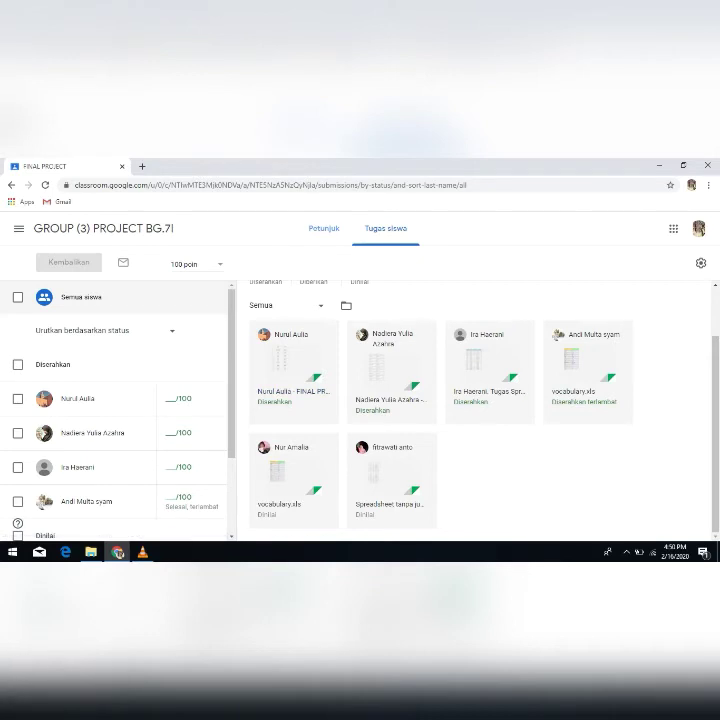
scroll(480, 410, "up", 2)
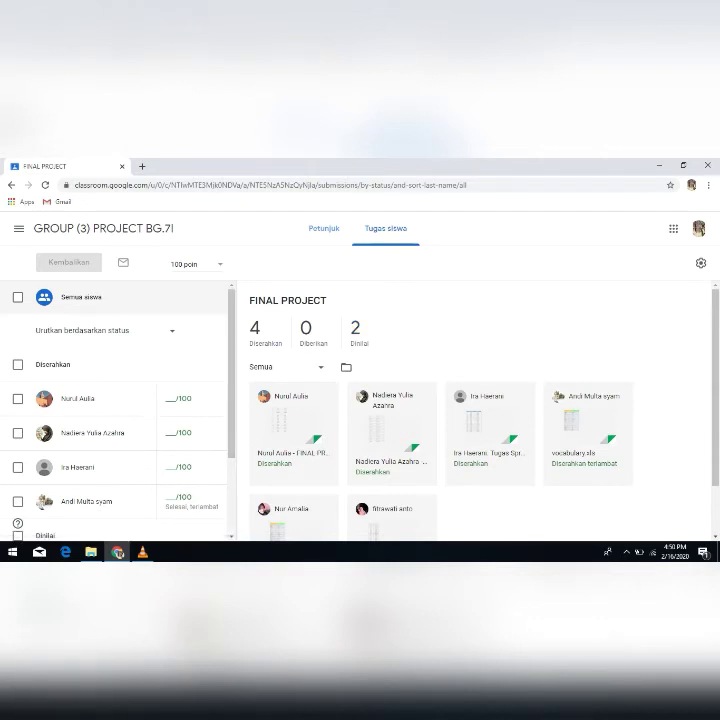
- Examine the FINAL PROJECT student list and submission cards, comparing the handed-in work with the graded work
scroll(115, 410, "down", 2)
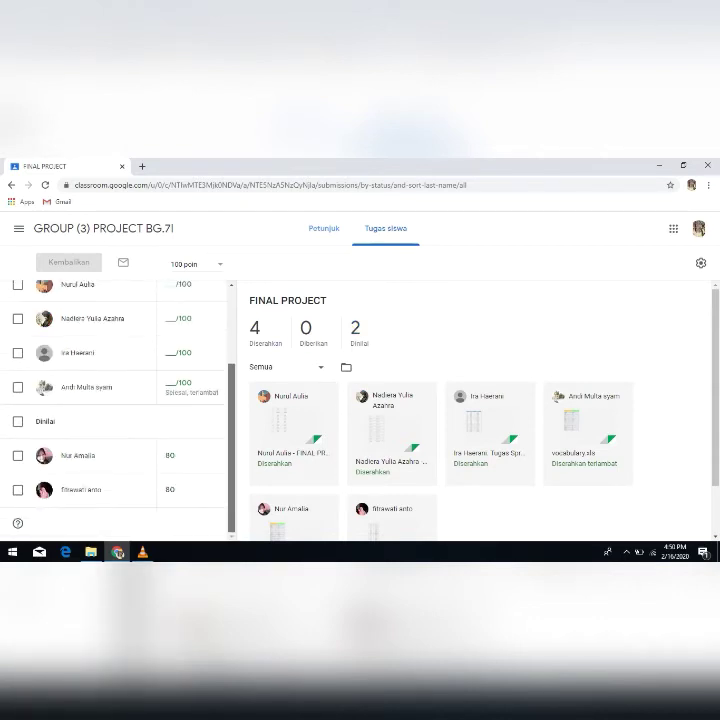
scroll(16, 517, "up", 1)
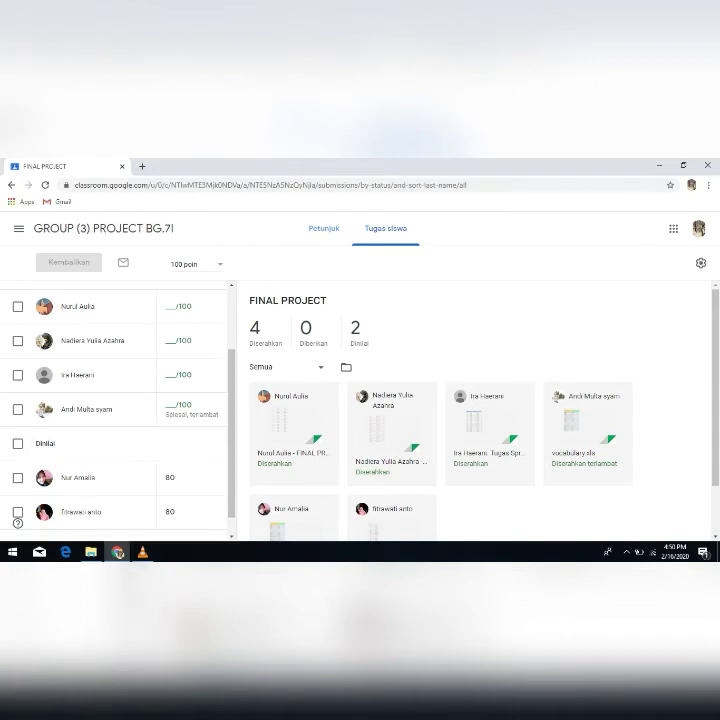
left_click_drag(249, 299, 322, 436)
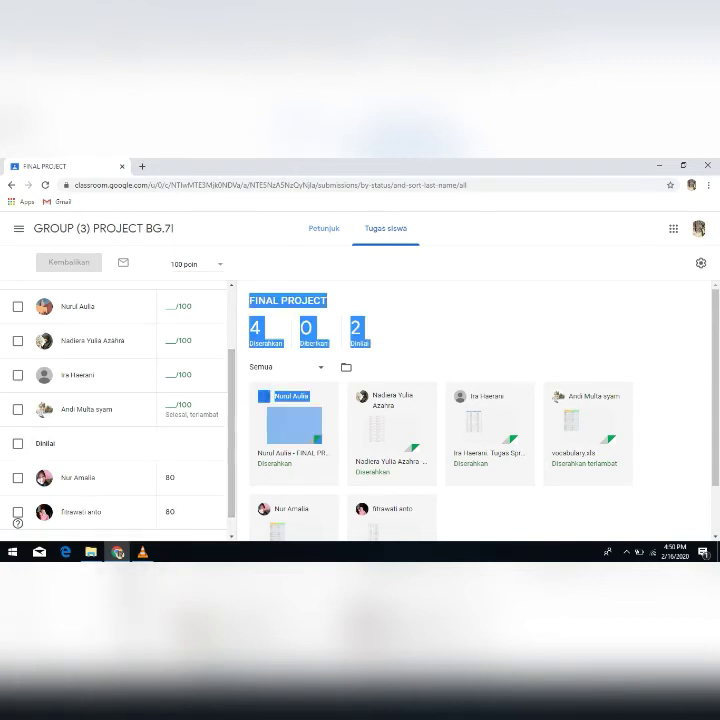
left_click(470, 335)
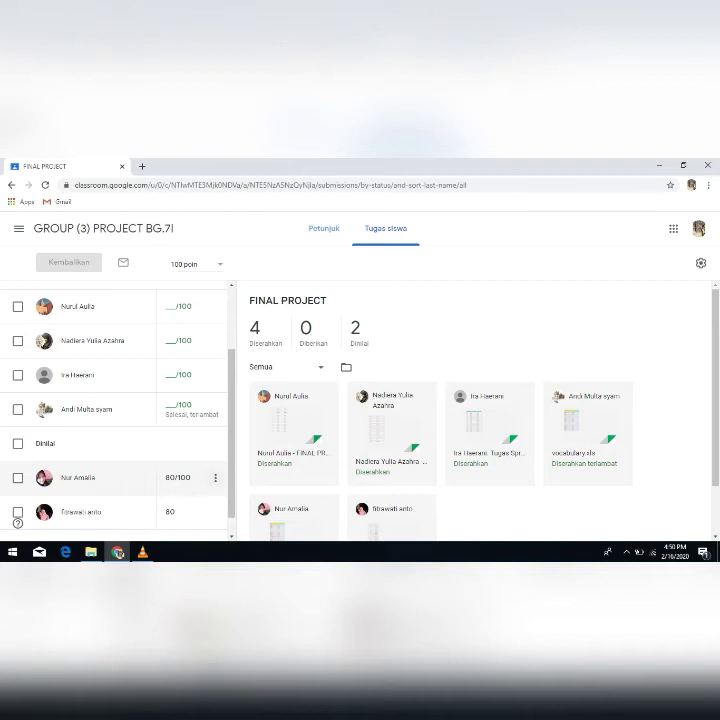
scroll(115, 477, "up", 2)
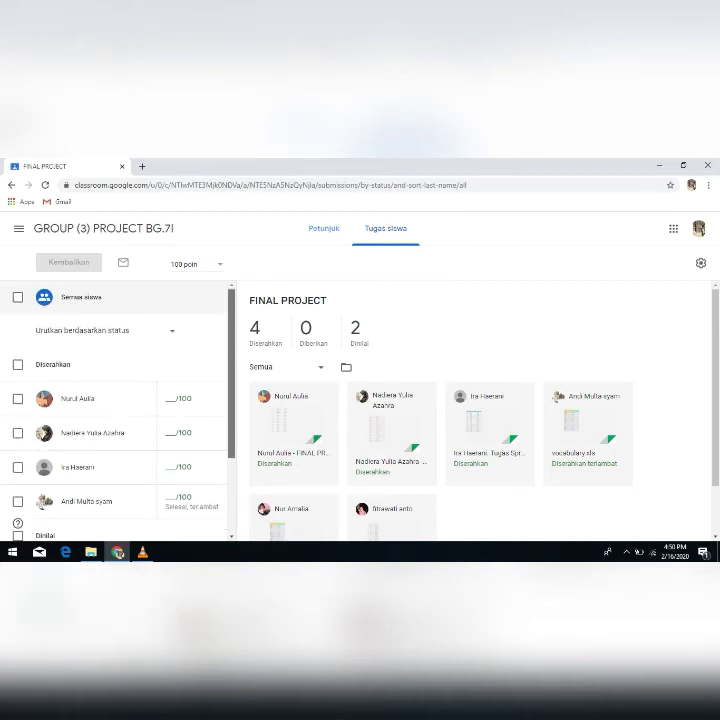
scroll(115, 400, "down", 1)
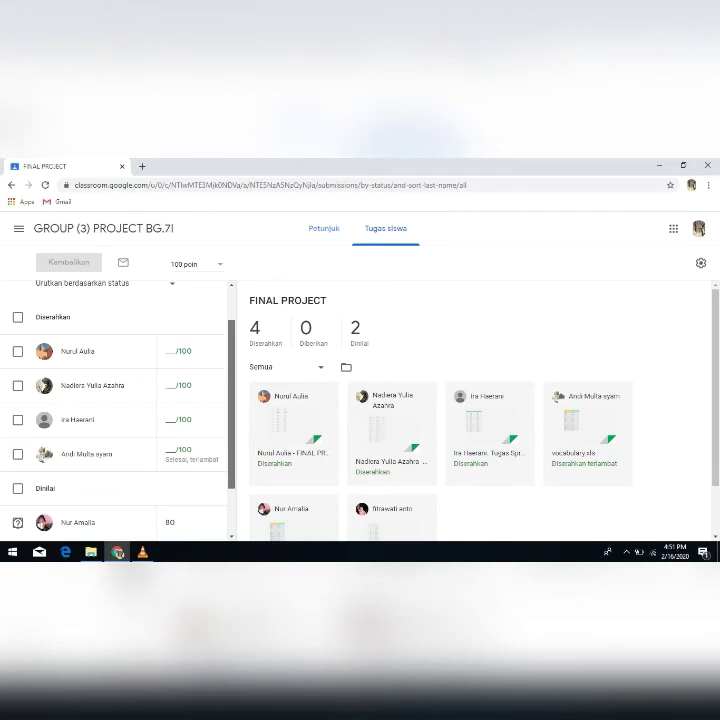
scroll(115, 410, "up", 1)
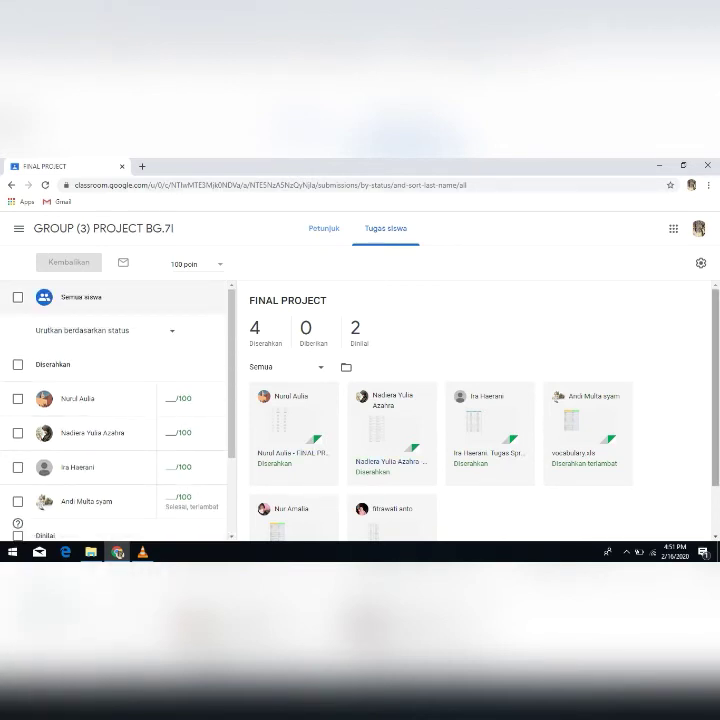
scroll(480, 410, "down", 1)
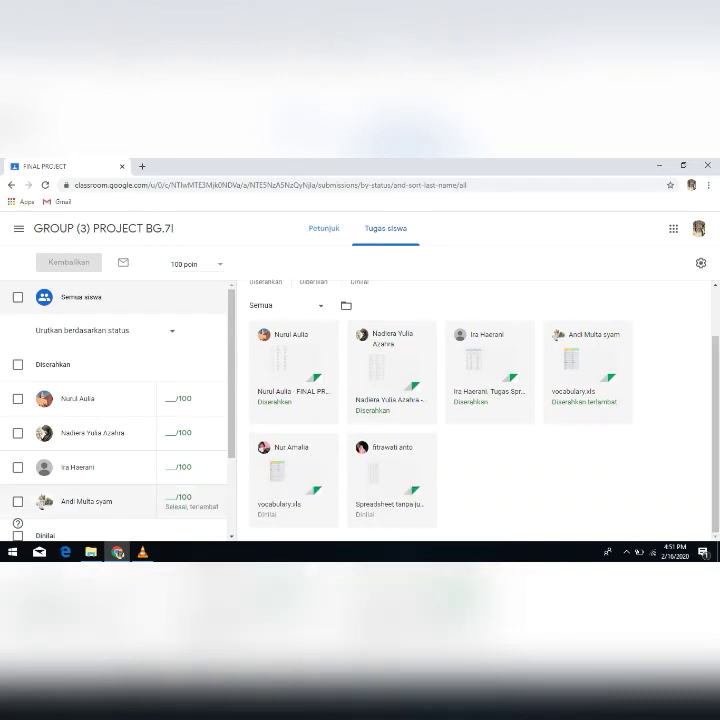
scroll(110, 400, "down", 2)
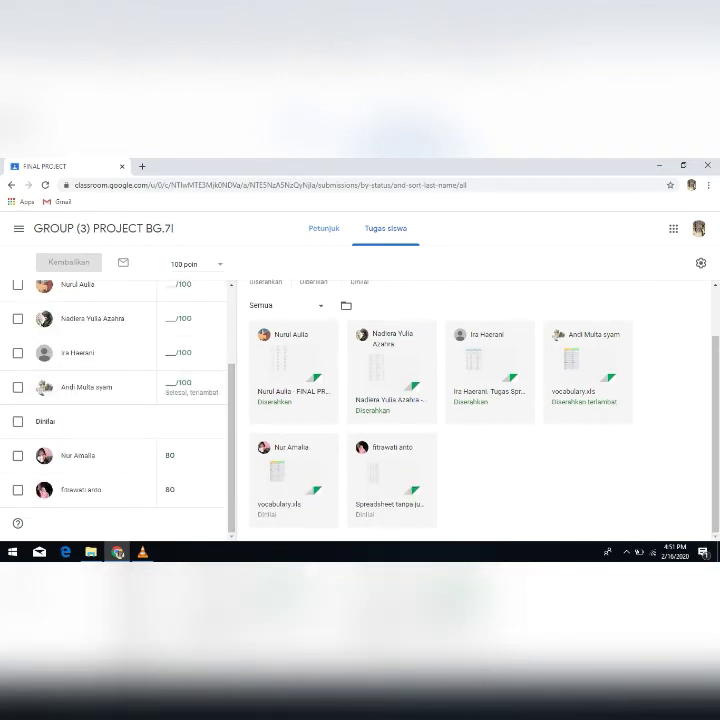
left_click_drag(242, 365, 242, 286)
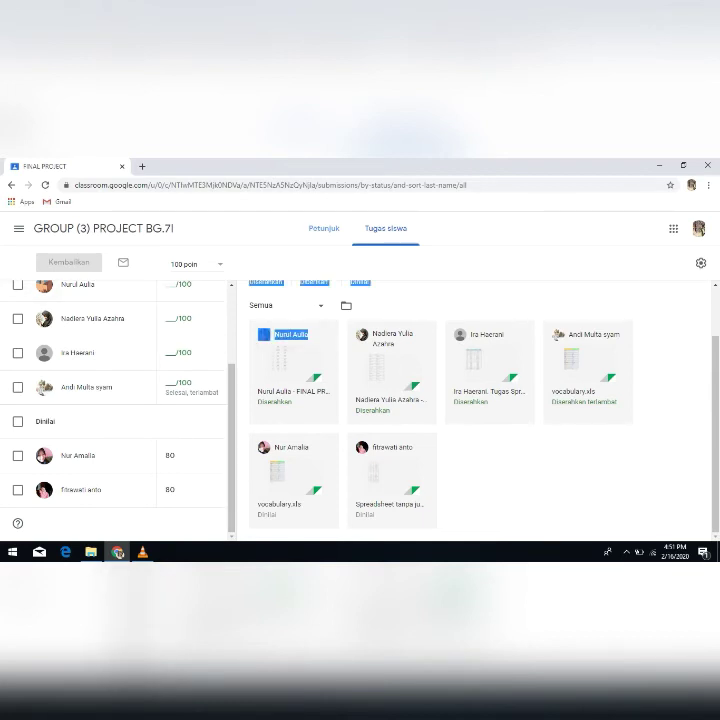
left_click(440, 300)
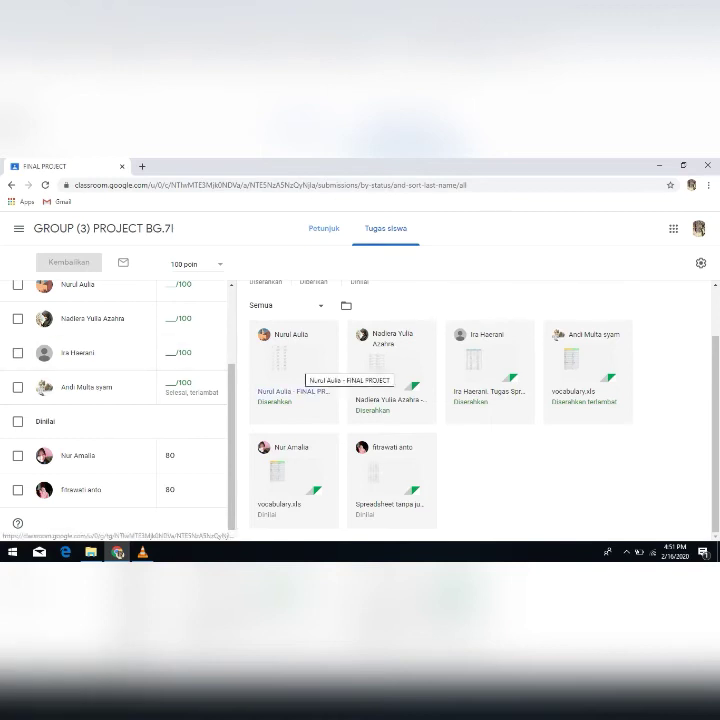
- Open the first student's submitted FINAL PROJECT spreadsheet, look through its rows, and close it
left_click(292, 391)
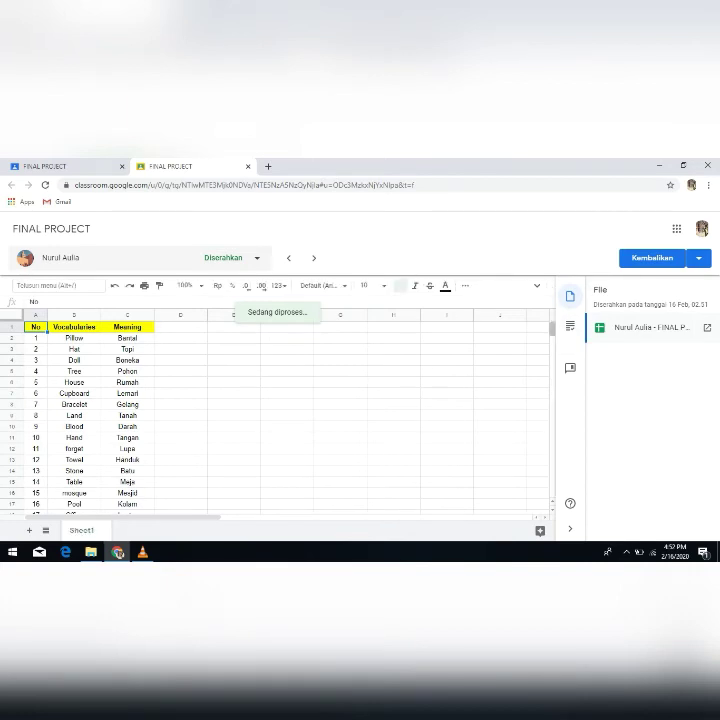
left_click_drag(552, 328, 552, 344)
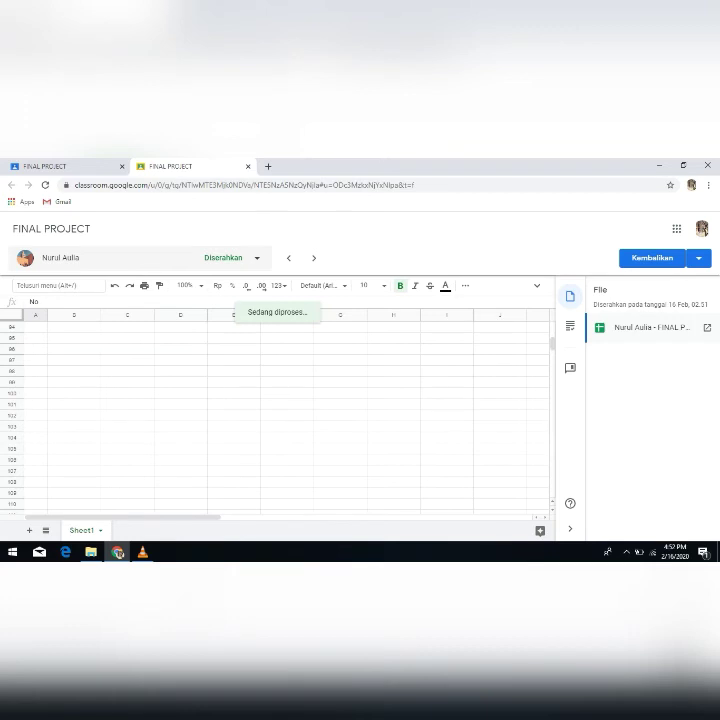
scroll(280, 410, "up", 10)
scroll(280, 410, "up", 12)
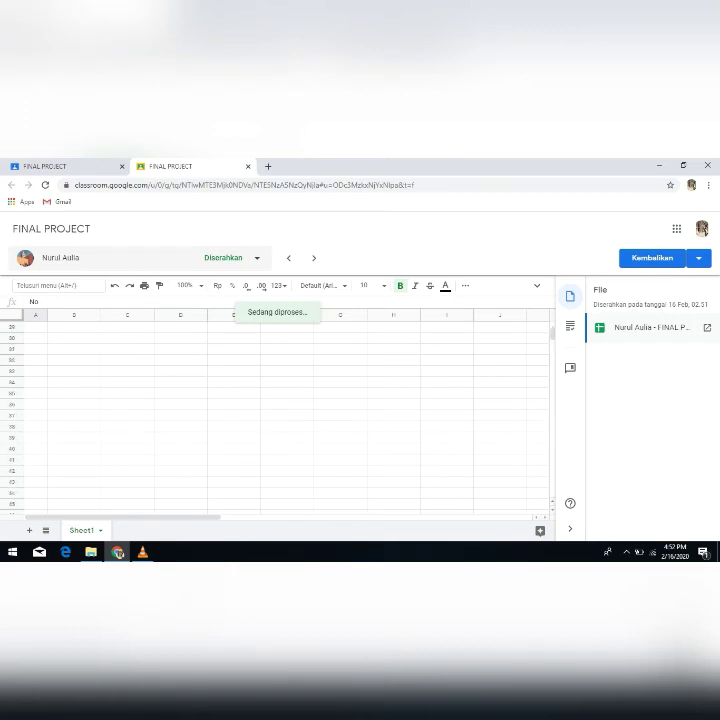
key("ctrl+w")
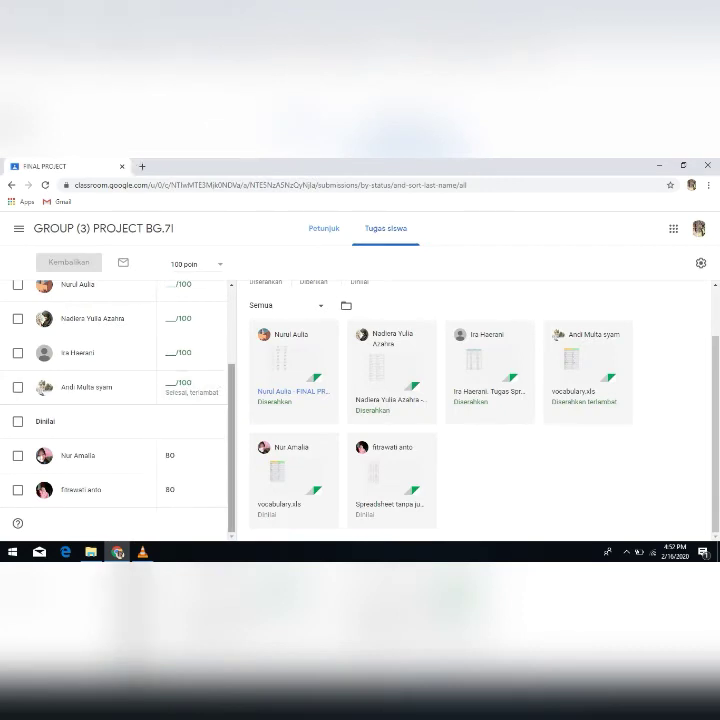
- Grade the first listed student's FINAL PROJECT submission 90 out of 100 and return it without a private comment
scroll(115, 410, "up", 3)
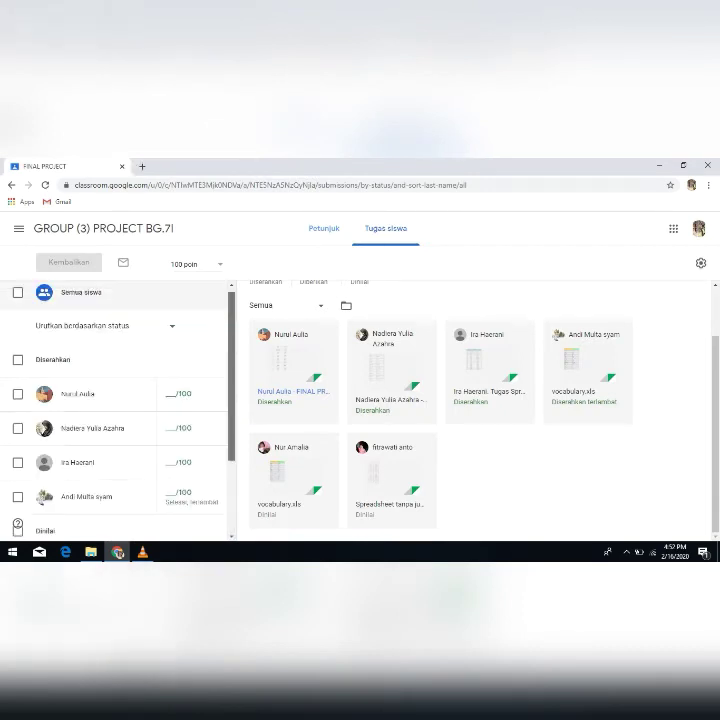
scroll(115, 400, "down", 1)
left_click(182, 388)
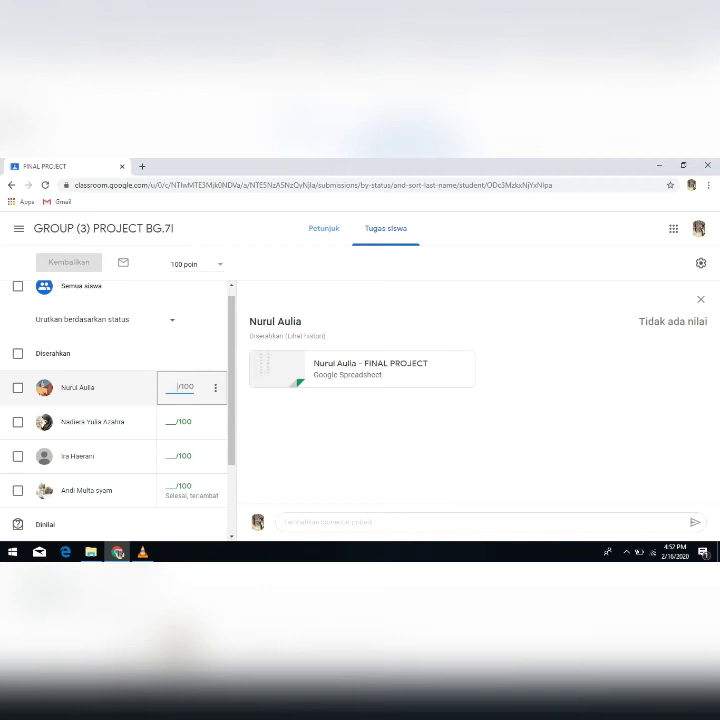
type("90")
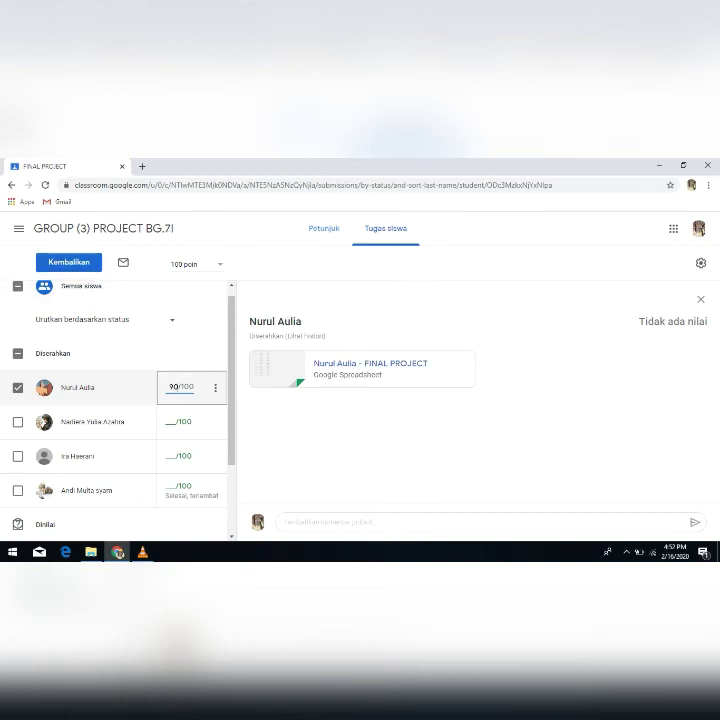
scroll(115, 410, "up", 1)
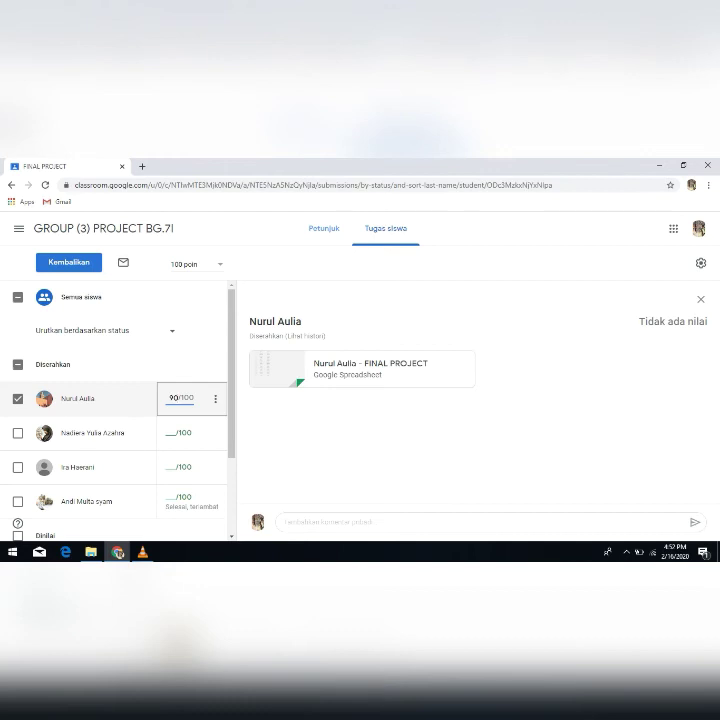
left_click(69, 262)
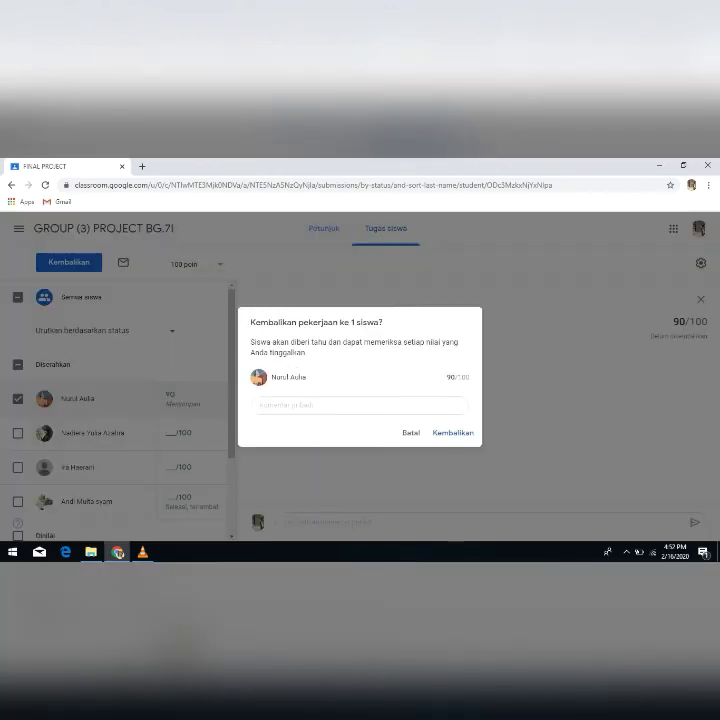
left_click(453, 433)
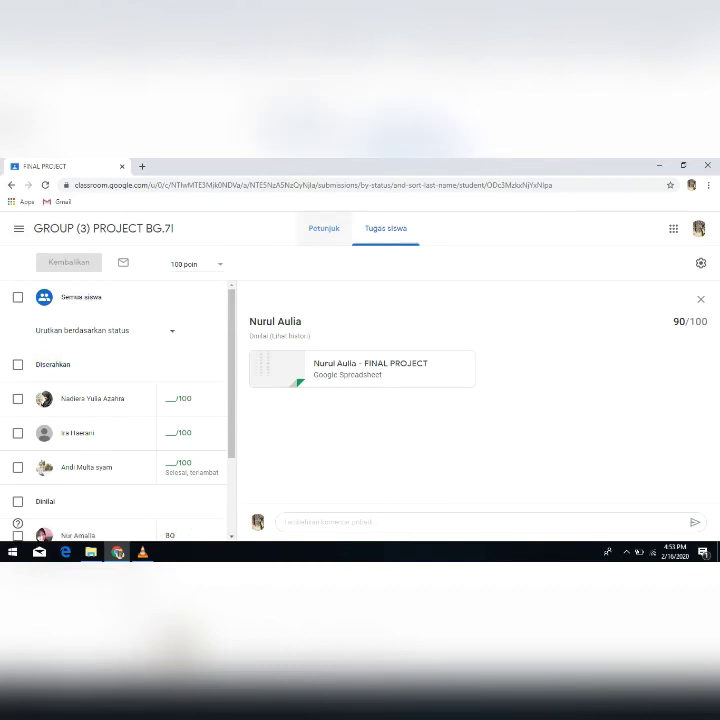
- Go back to the overview of all FINAL PROJECT submissions and check the submission statuses and student grades
left_click(386, 229)
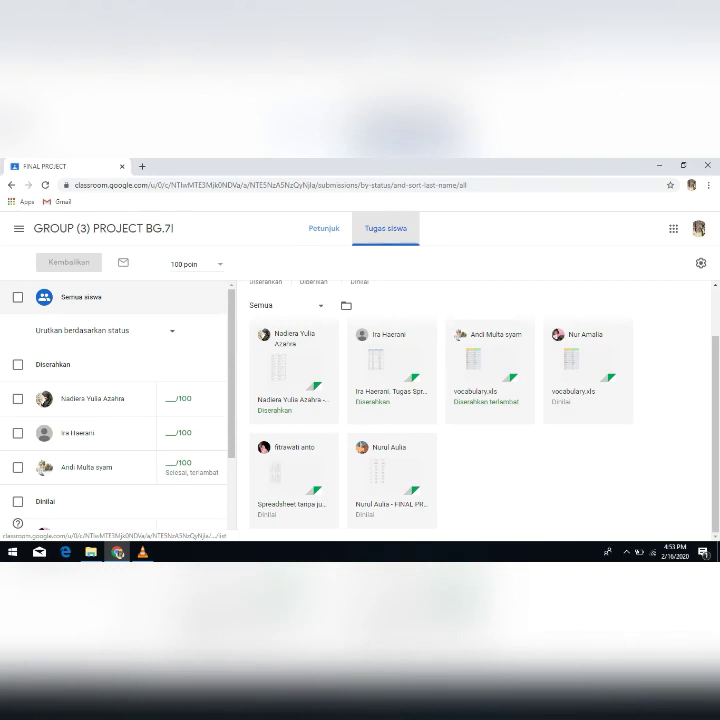
left_click_drag(715, 430, 715, 382)
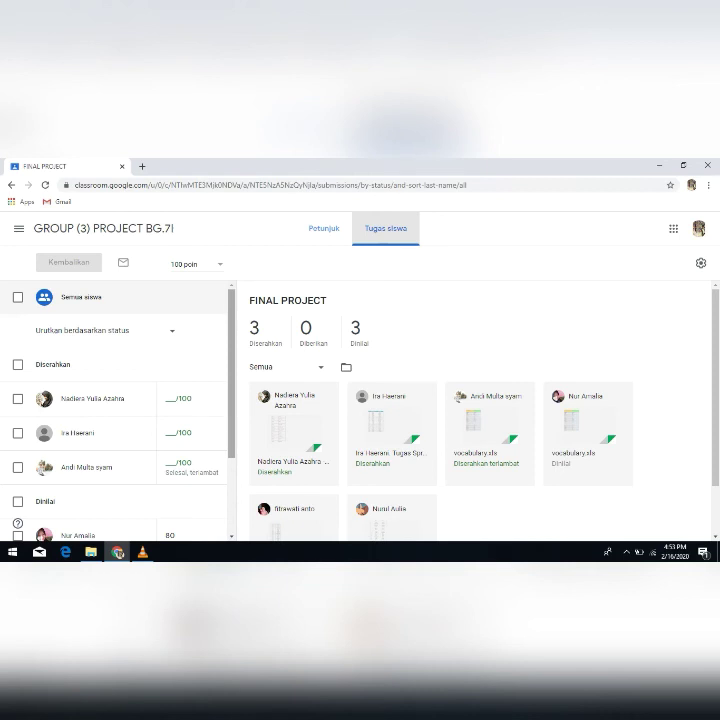
scroll(115, 410, "down", 3)
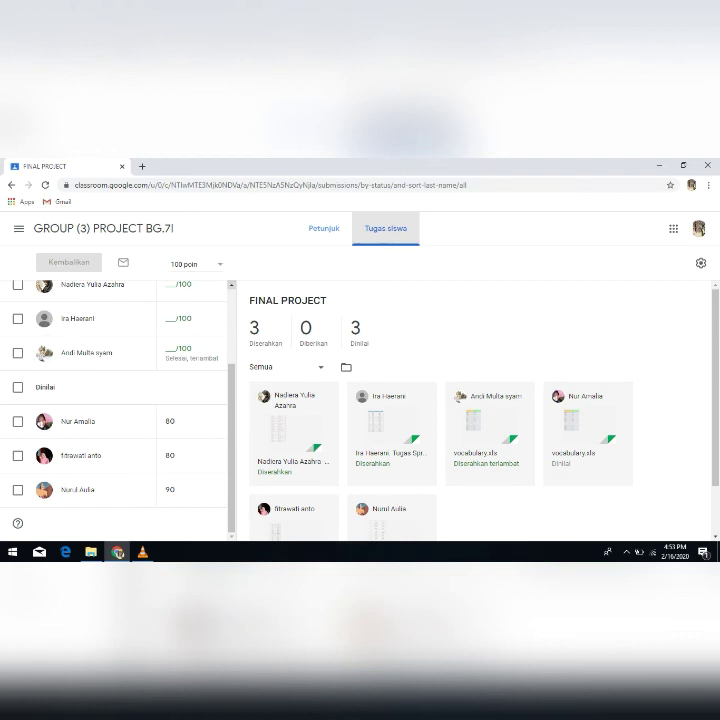
scroll(115, 410, "up", 3)
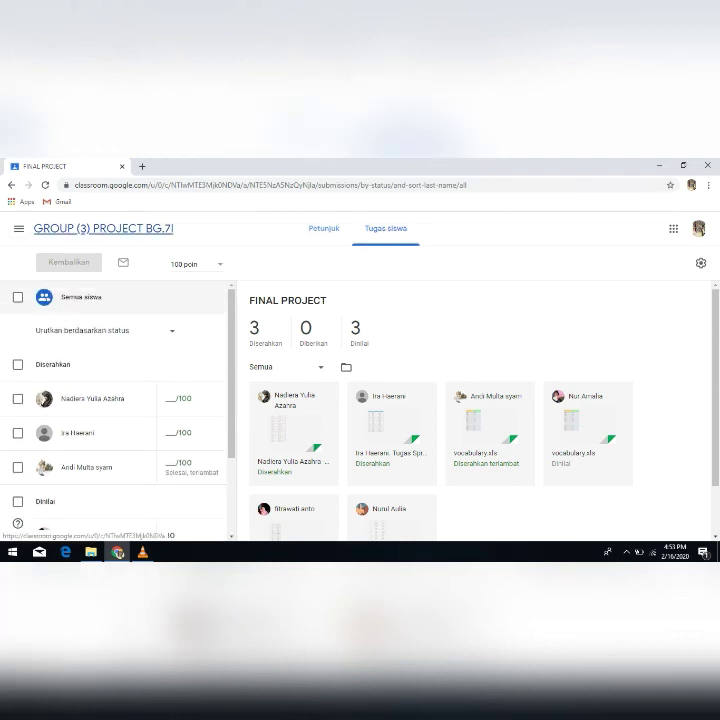
- Return to the class home and review its gradebook, member list and classwork, ending on the class stream
left_click(100, 228)
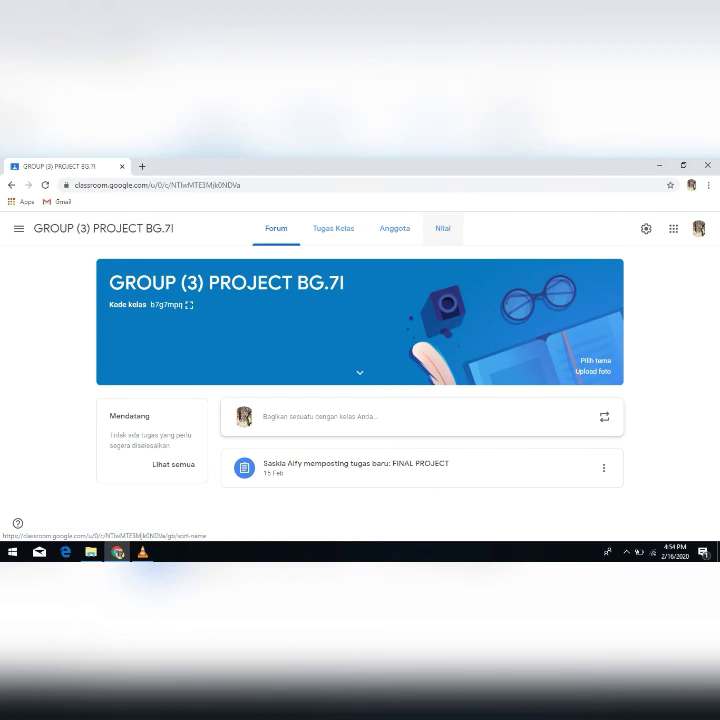
left_click(442, 228)
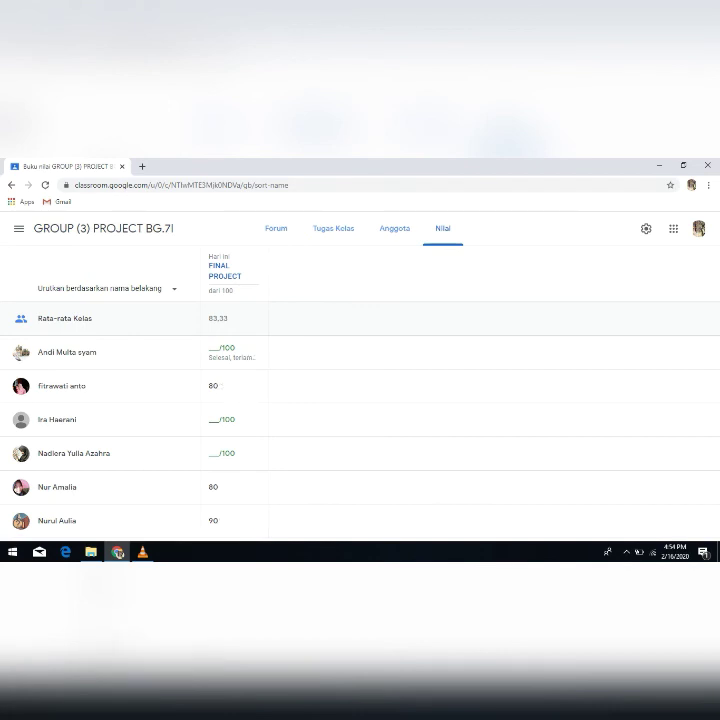
left_click(394, 228)
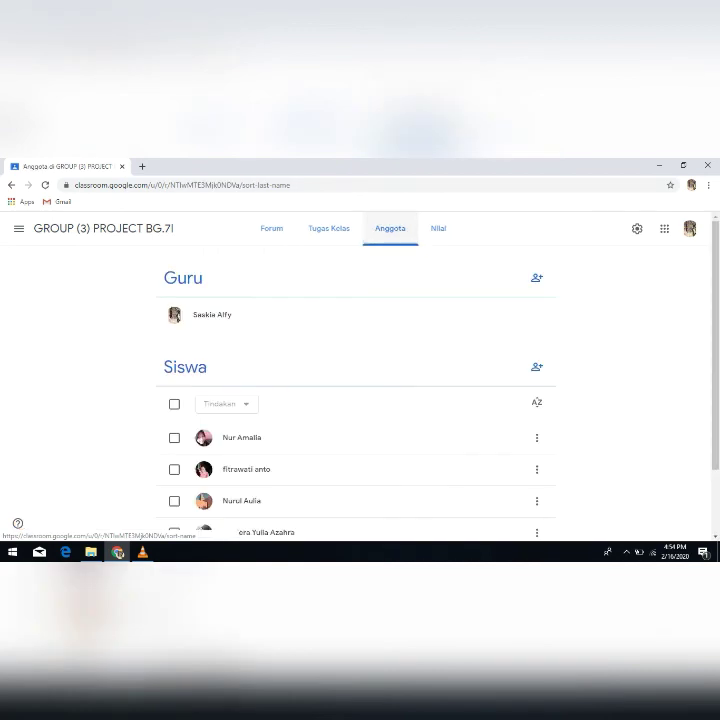
left_click(333, 228)
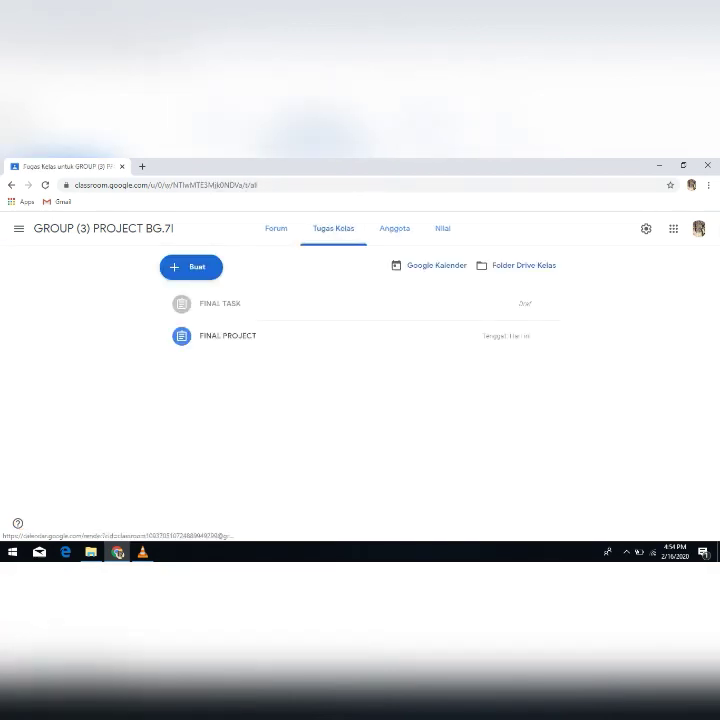
left_click(276, 228)
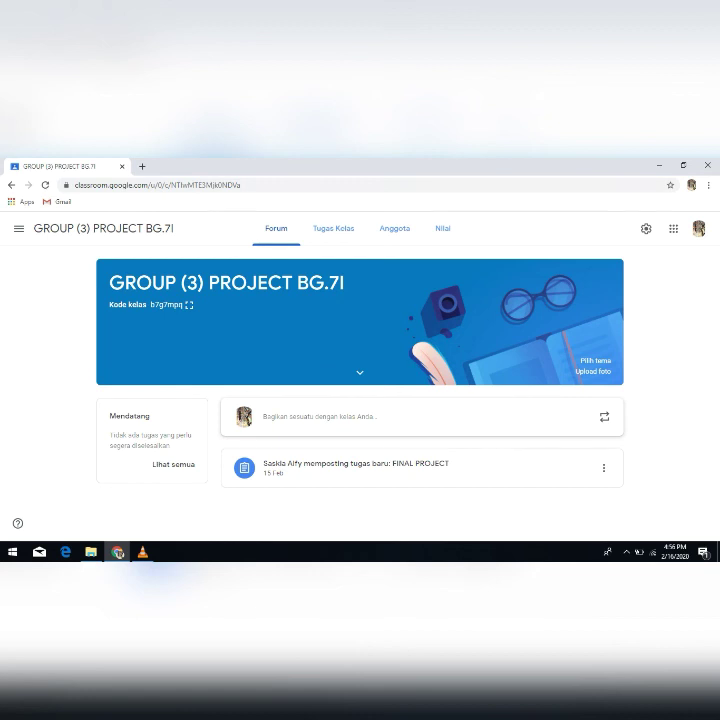
left_click(143, 552)
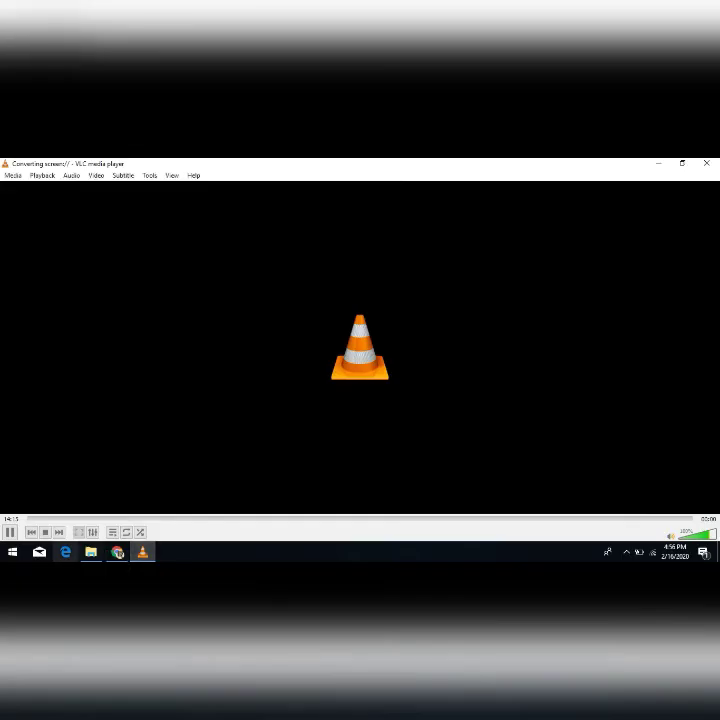